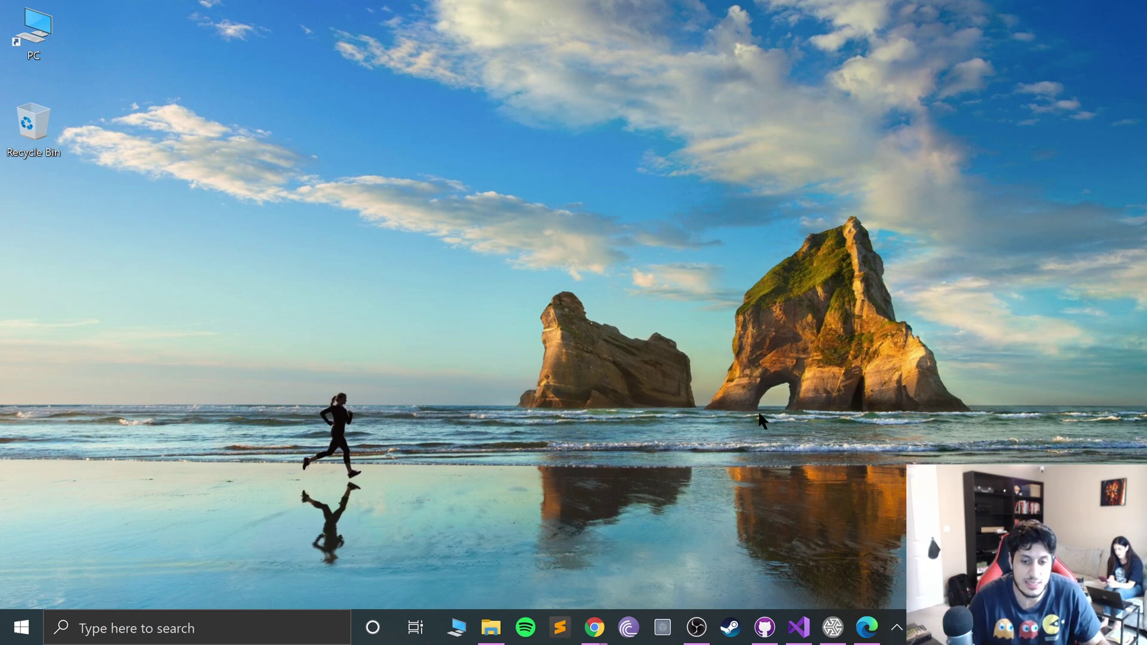
- In the install guide, open the HD Textures Pack post and its HL: Gold HD Drive folder
{"action": "mouse_move", "coordinate": [594, 626]}
{"action": "left_click", "coordinate": [657, 583]}
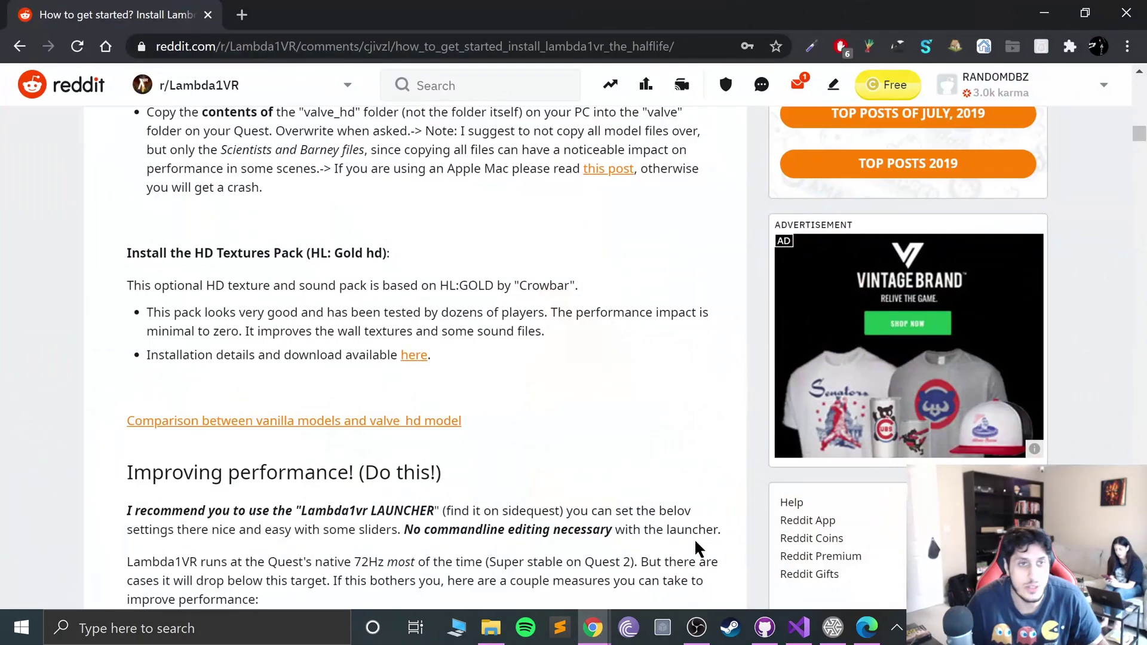
{"action": "scroll", "coordinate": [295, 251], "scroll_direction": "up", "scroll_amount": 15}
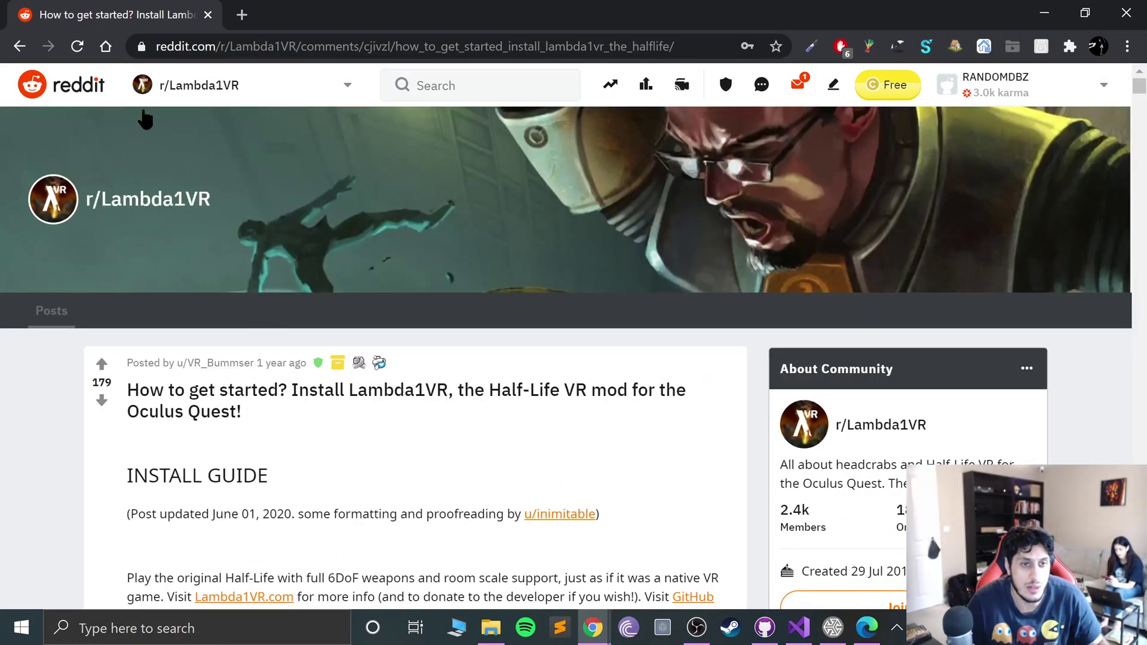
{"action": "scroll", "coordinate": [574, 453], "scroll_direction": "down", "scroll_amount": 15}
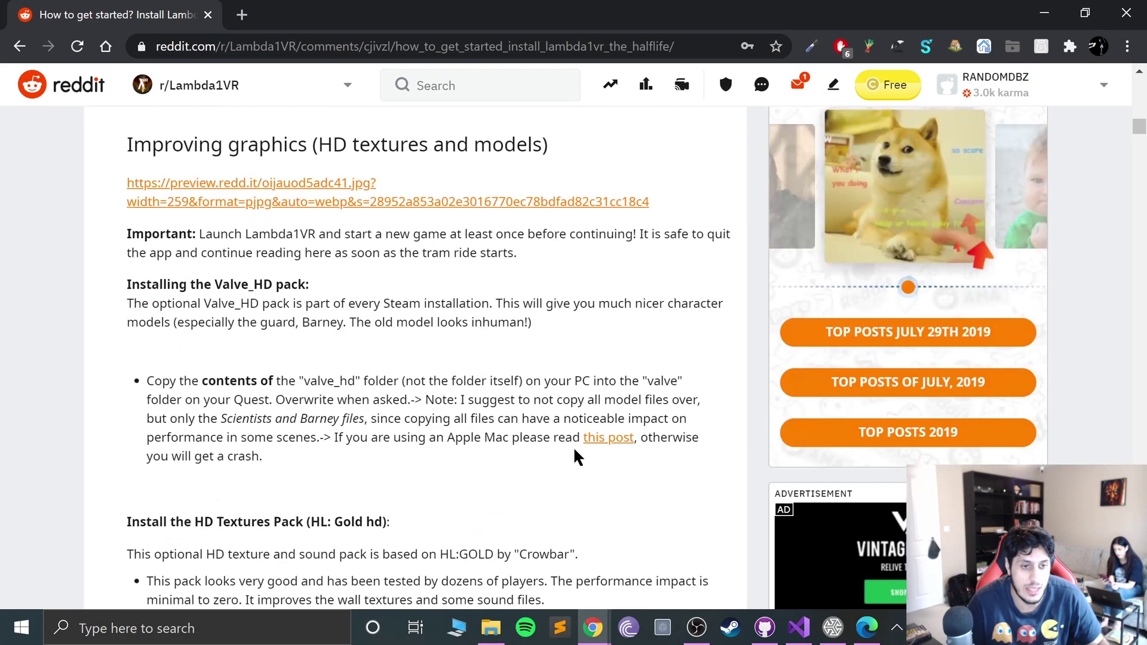
{"action": "scroll", "coordinate": [573, 446], "scroll_direction": "down", "scroll_amount": 5}
{"action": "scroll", "coordinate": [433, 315], "scroll_direction": "up", "scroll_amount": 2}
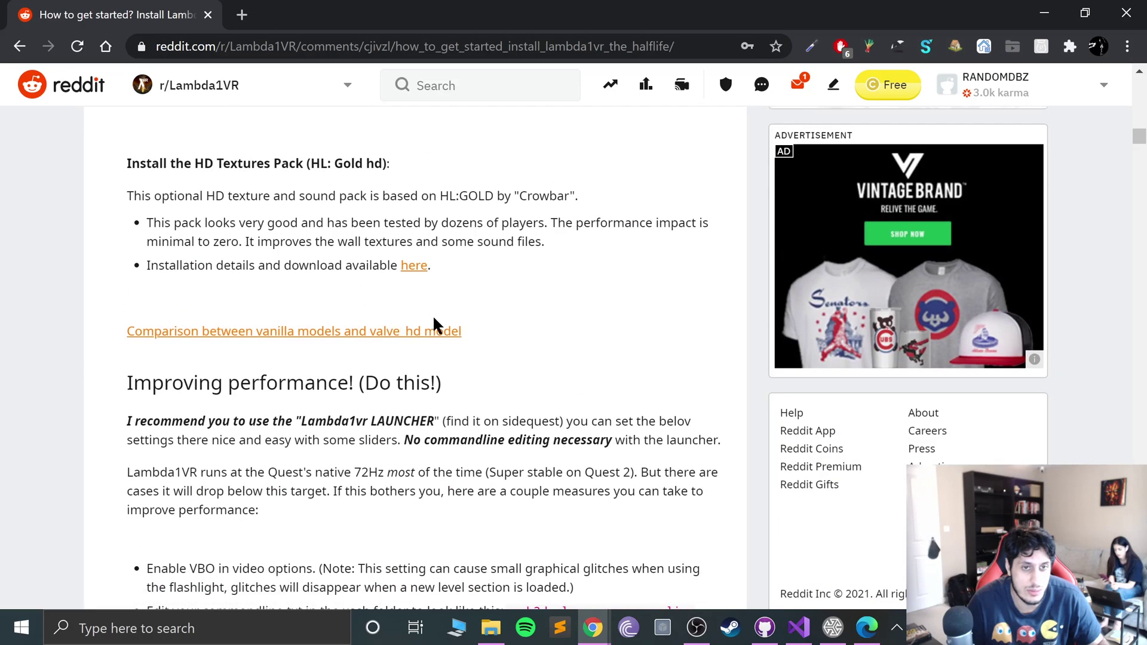
{"action": "left_click", "coordinate": [414, 267]}
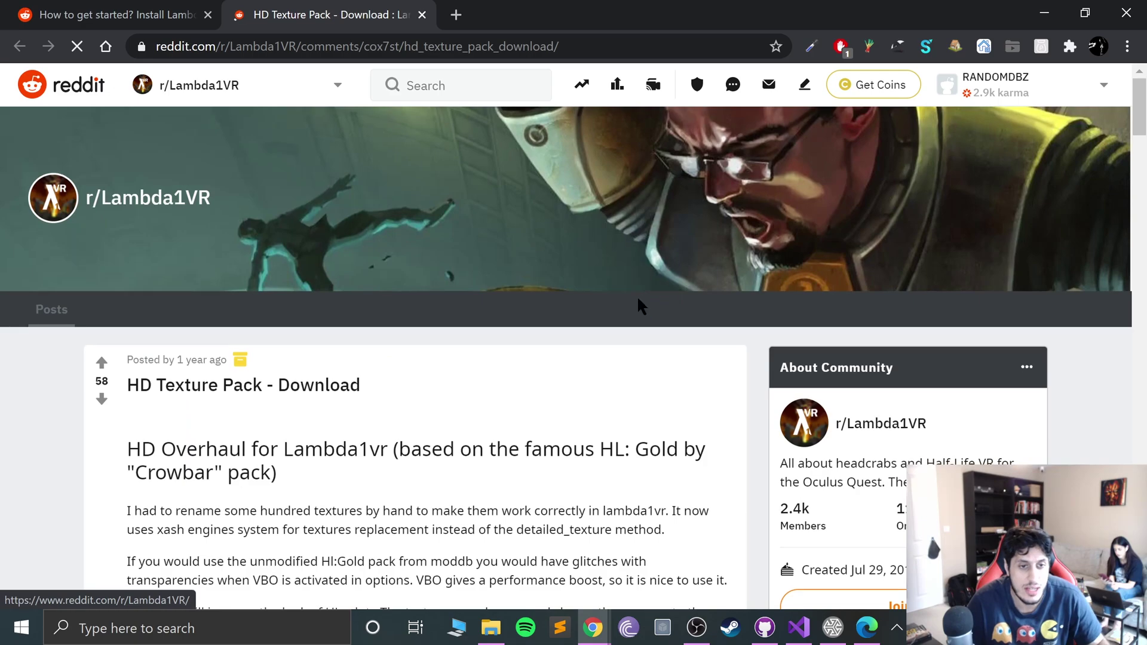
{"action": "scroll", "coordinate": [385, 319], "scroll_direction": "down", "scroll_amount": 10}
{"action": "left_click", "coordinate": [287, 371]}
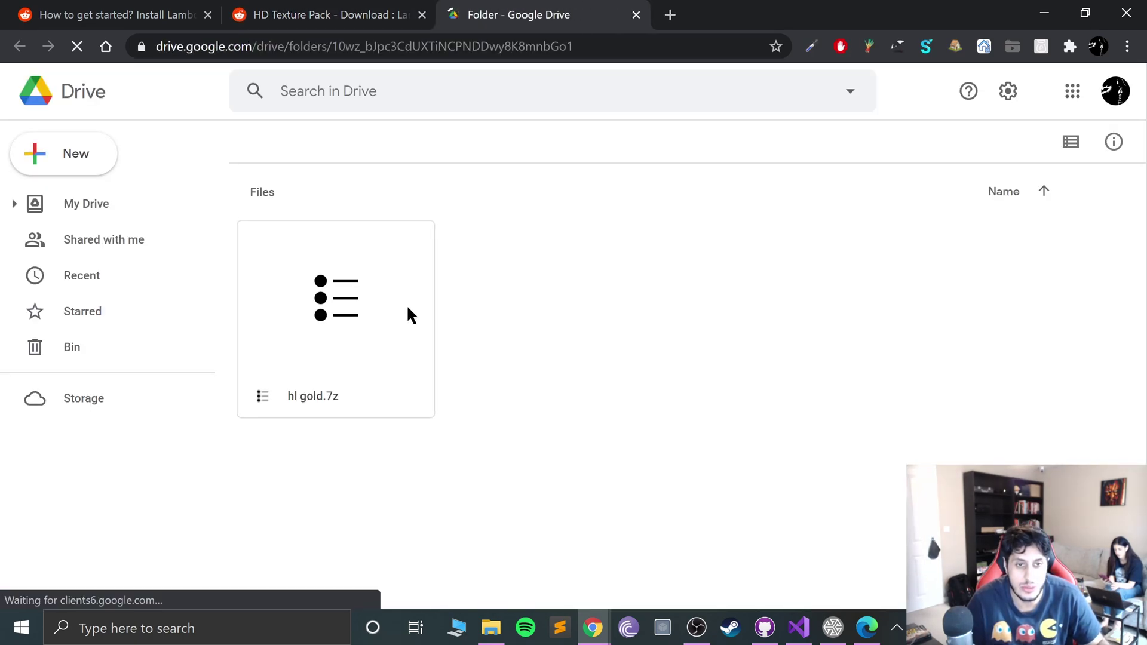
- Start the hl gold.7z download anyway, cancel it, close the Drive tab and open 7-zip.org
{"action": "right_click", "coordinate": [400, 289]}
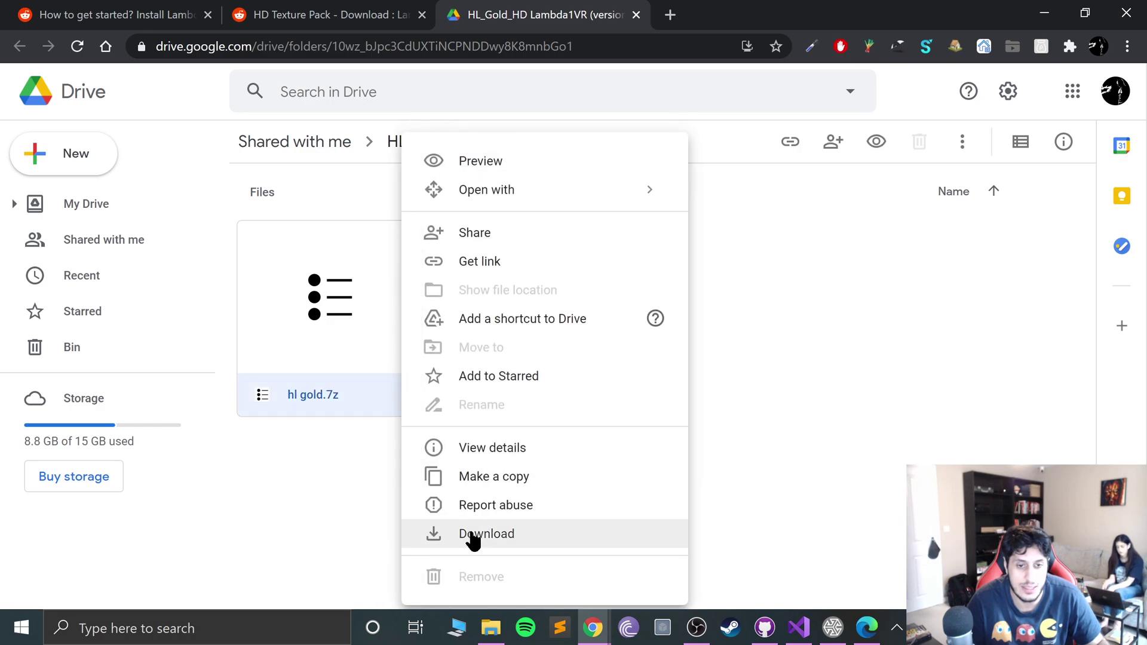
{"action": "left_click", "coordinate": [474, 538]}
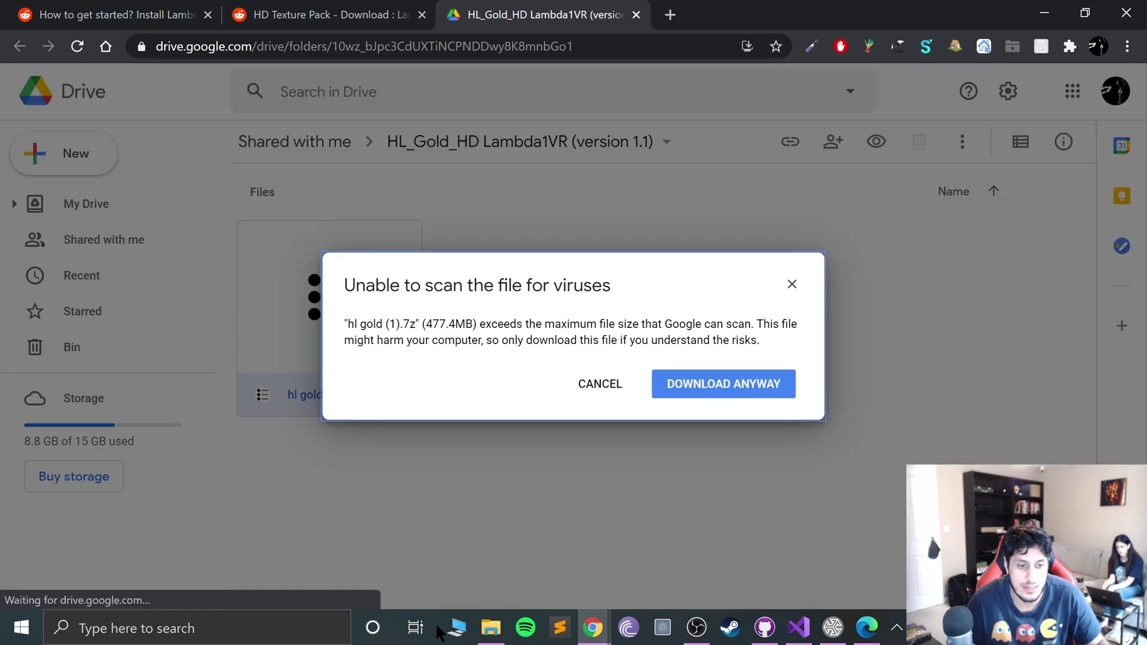
{"action": "left_click", "coordinate": [703, 389]}
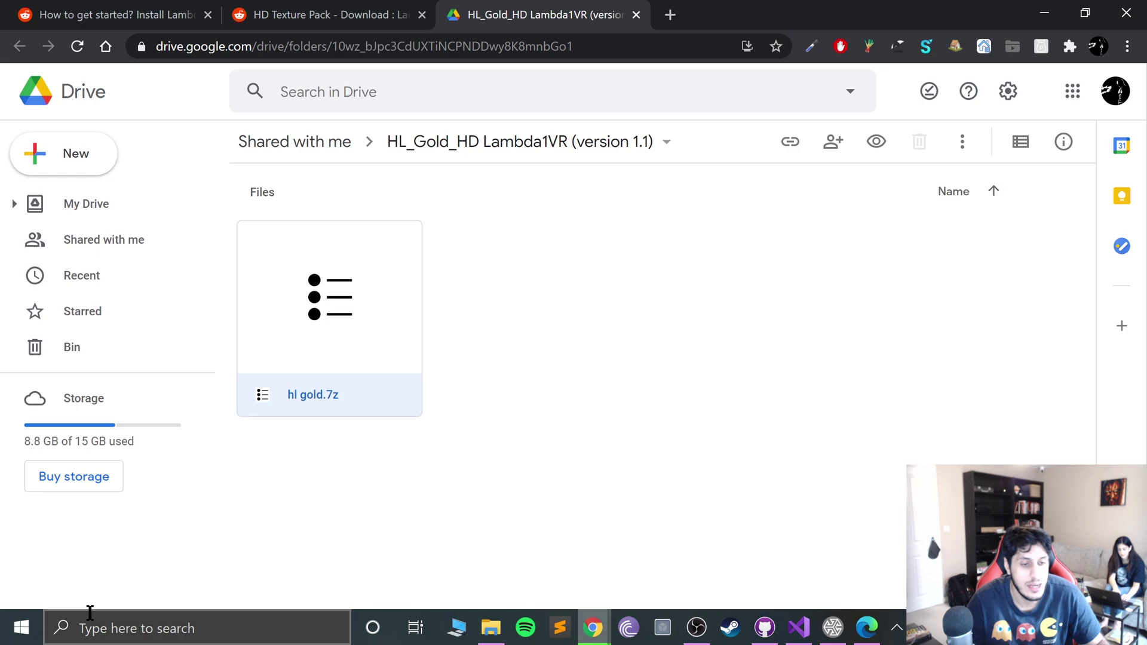
{"action": "left_click", "coordinate": [192, 589]}
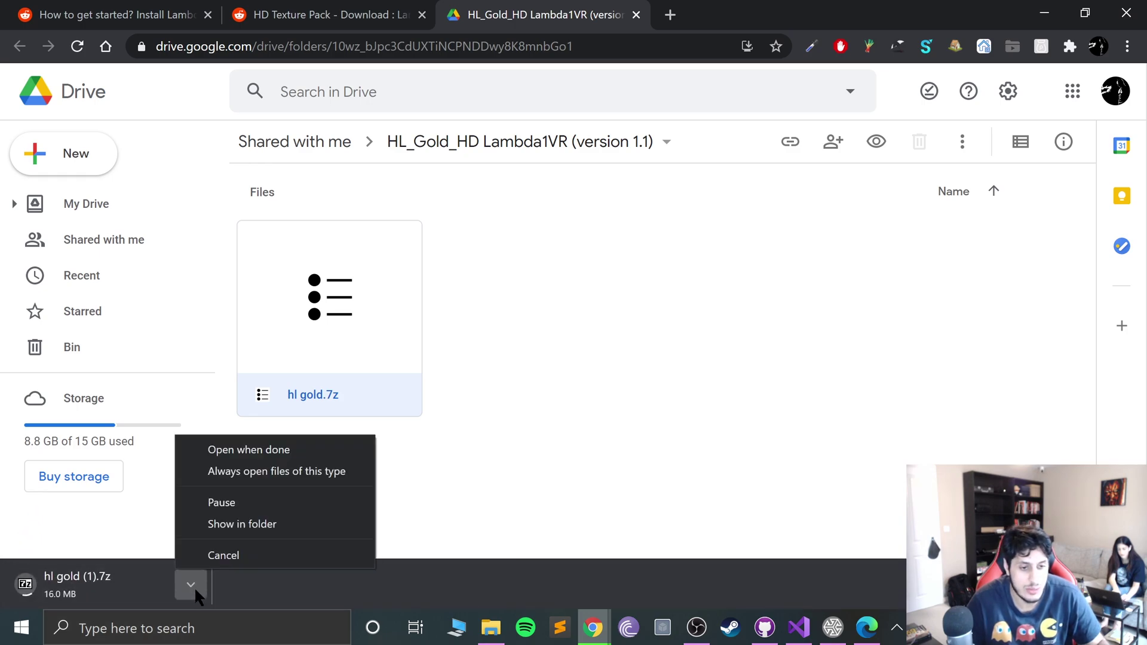
{"action": "left_click", "coordinate": [226, 555]}
{"action": "left_click", "coordinate": [636, 14]}
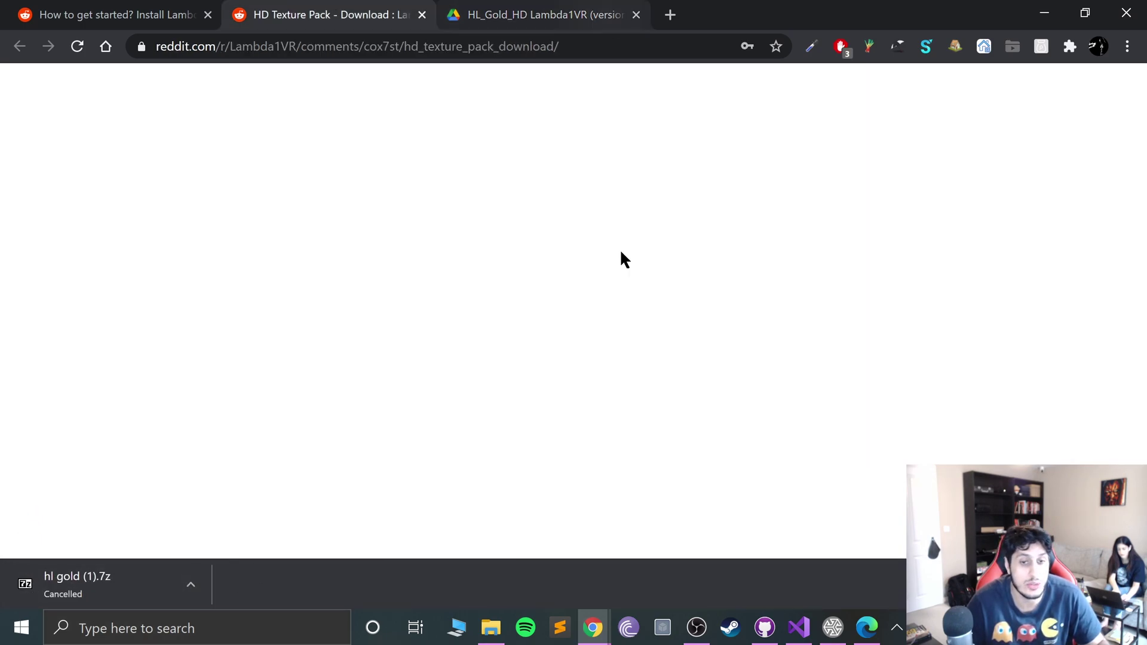
{"action": "left_click", "coordinate": [652, 375]}
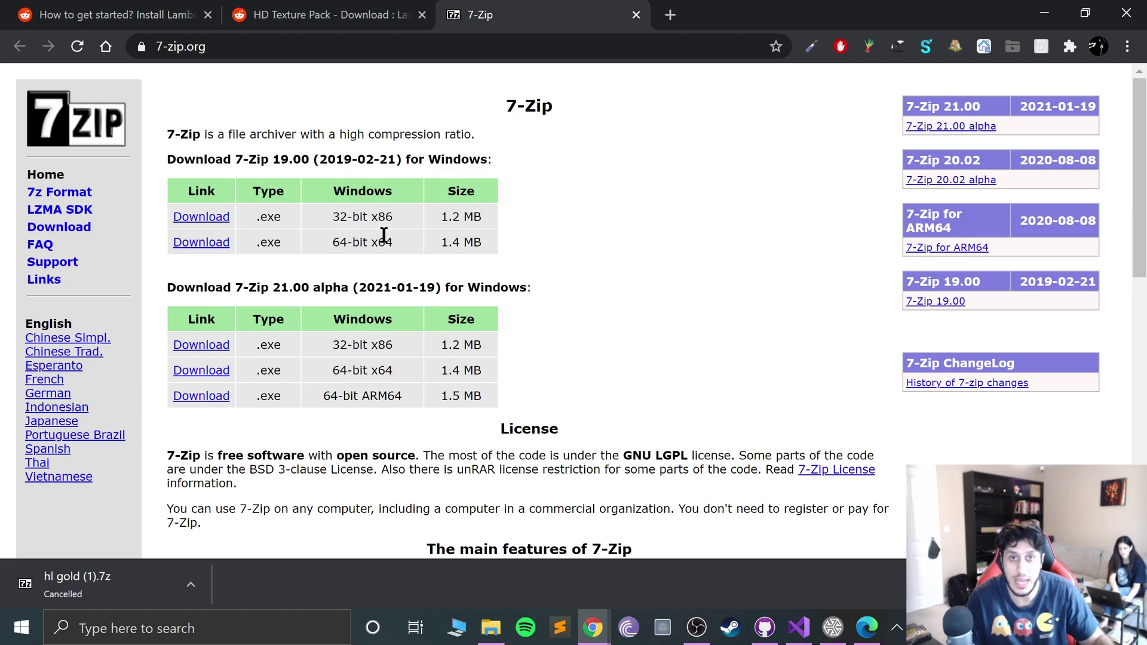
- Close the 7-Zip tab and minimize Chrome to reveal the desktop
{"action": "middle_click", "coordinate": [476, 12]}
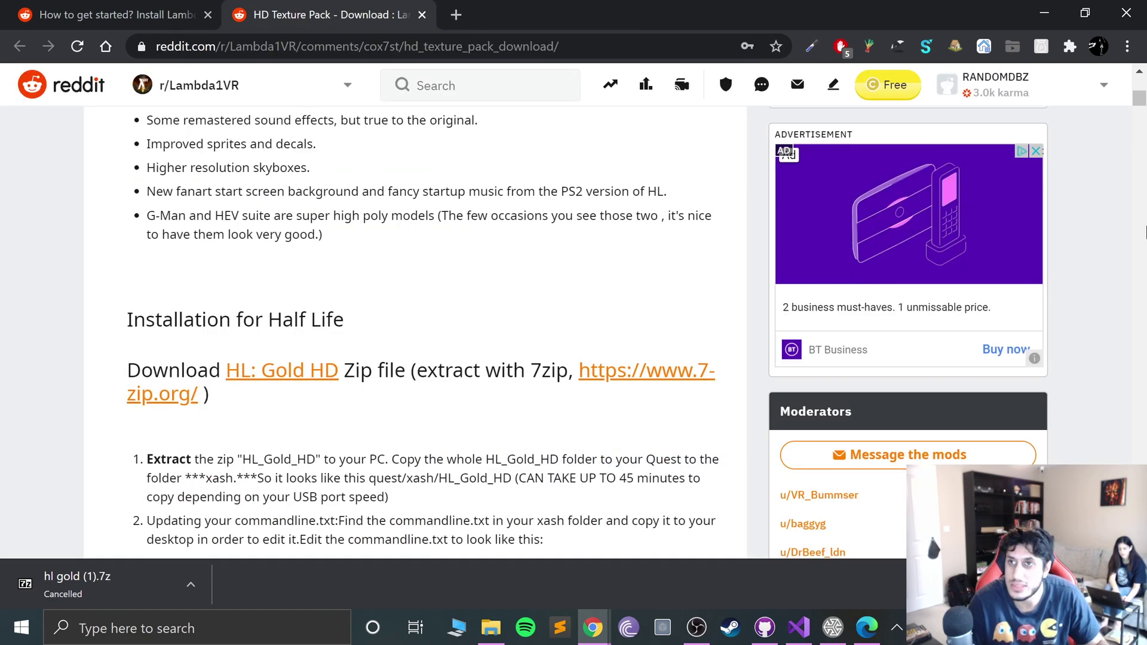
{"action": "left_click", "coordinate": [1045, 12]}
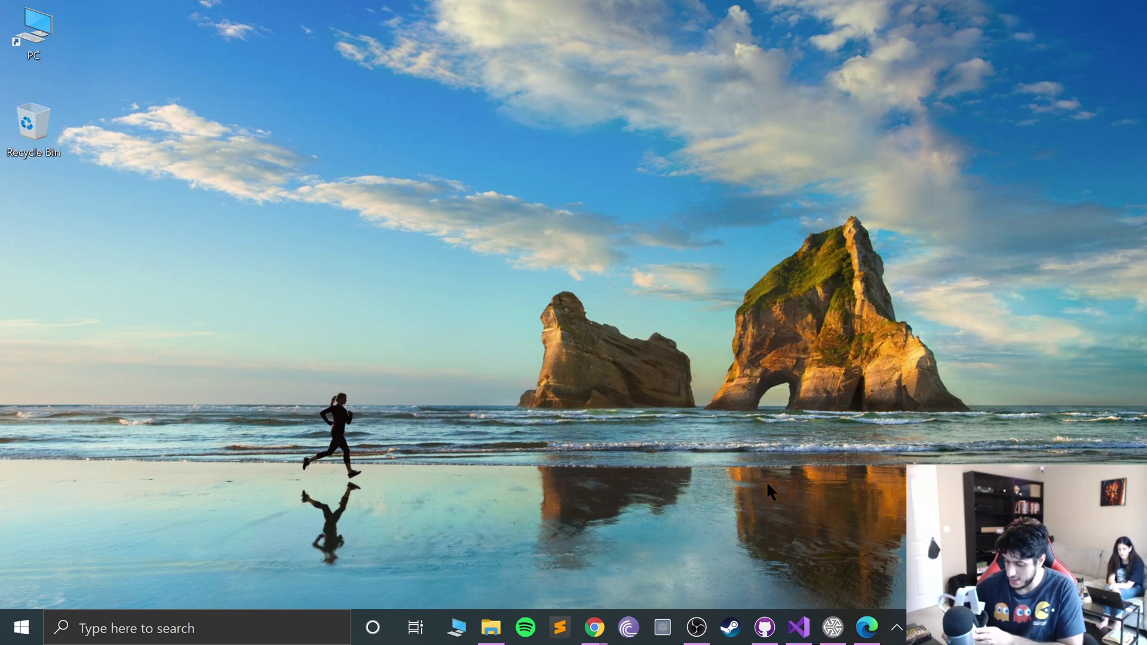
- Restore SideQuest to confirm the Lambda1VR Launcher APK installed on the Quest 2
{"action": "left_click", "coordinate": [832, 627]}
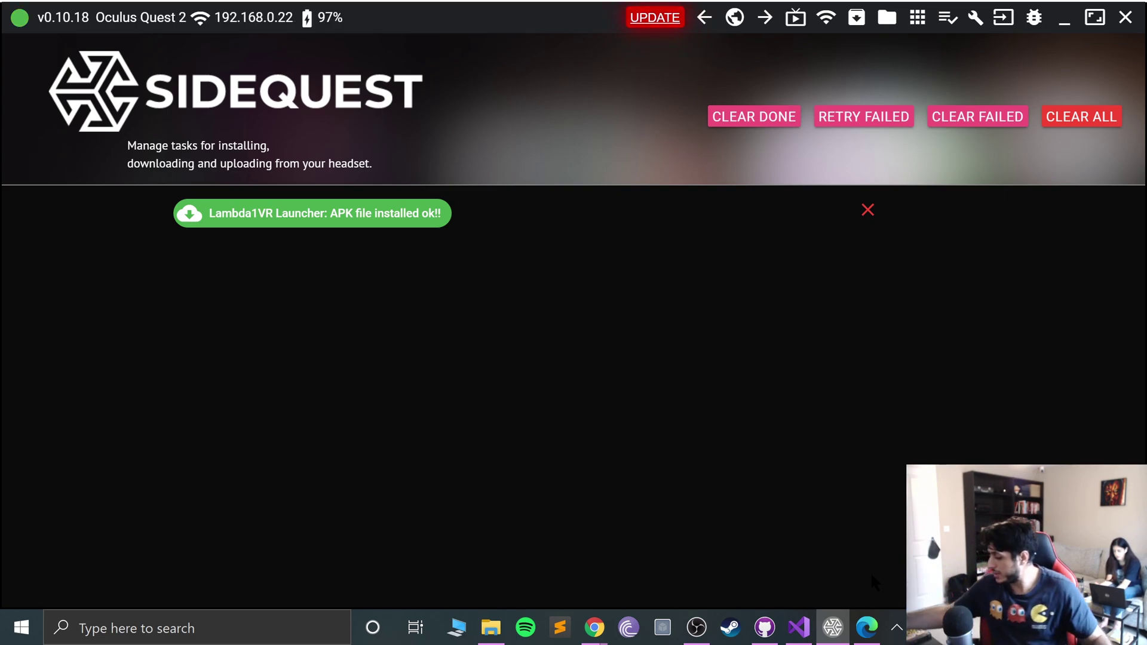
- Open This PC enlarged and go to Quest 2 > Internal shared storage > xash
{"action": "left_click", "coordinate": [1059, 25]}
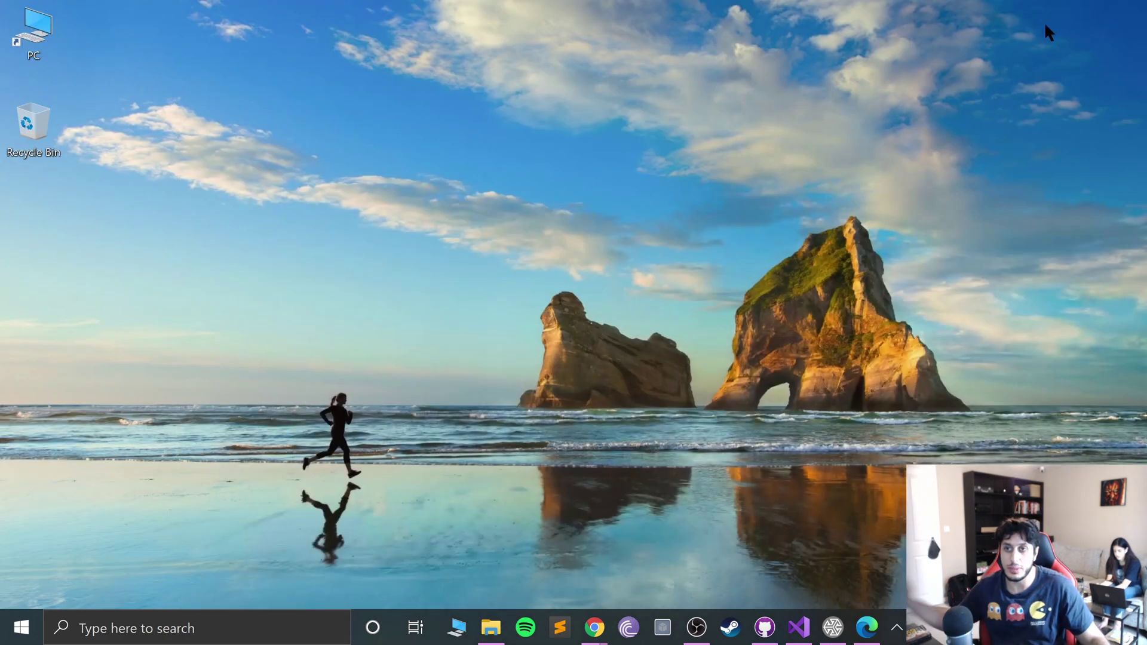
{"action": "left_click", "coordinate": [491, 626]}
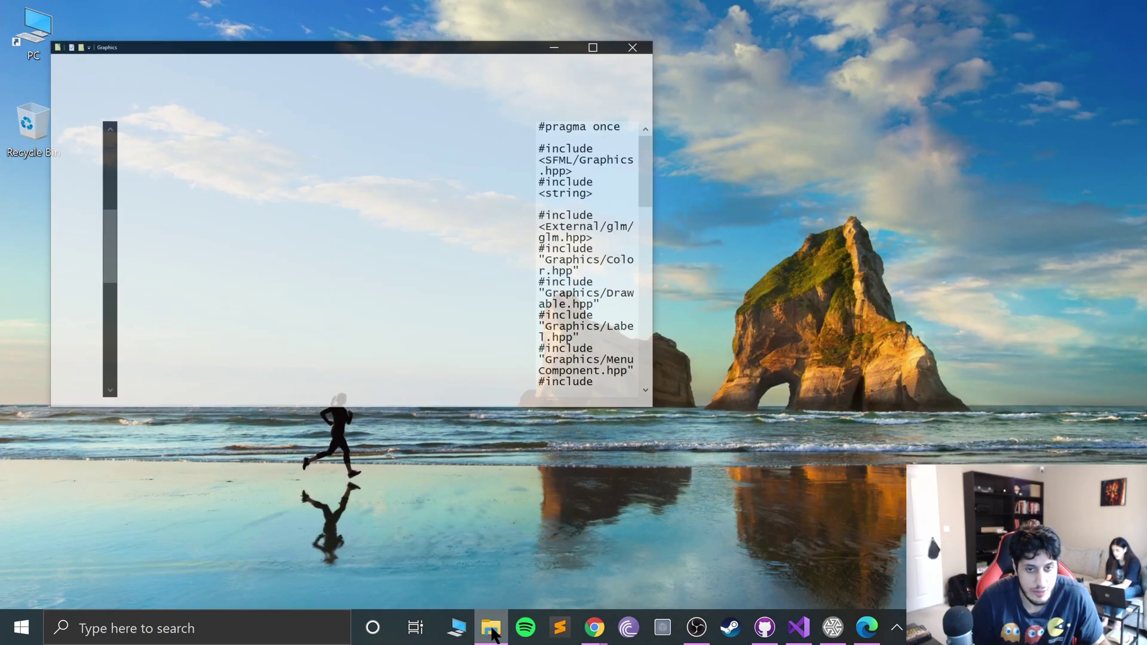
{"action": "left_click", "coordinate": [491, 627]}
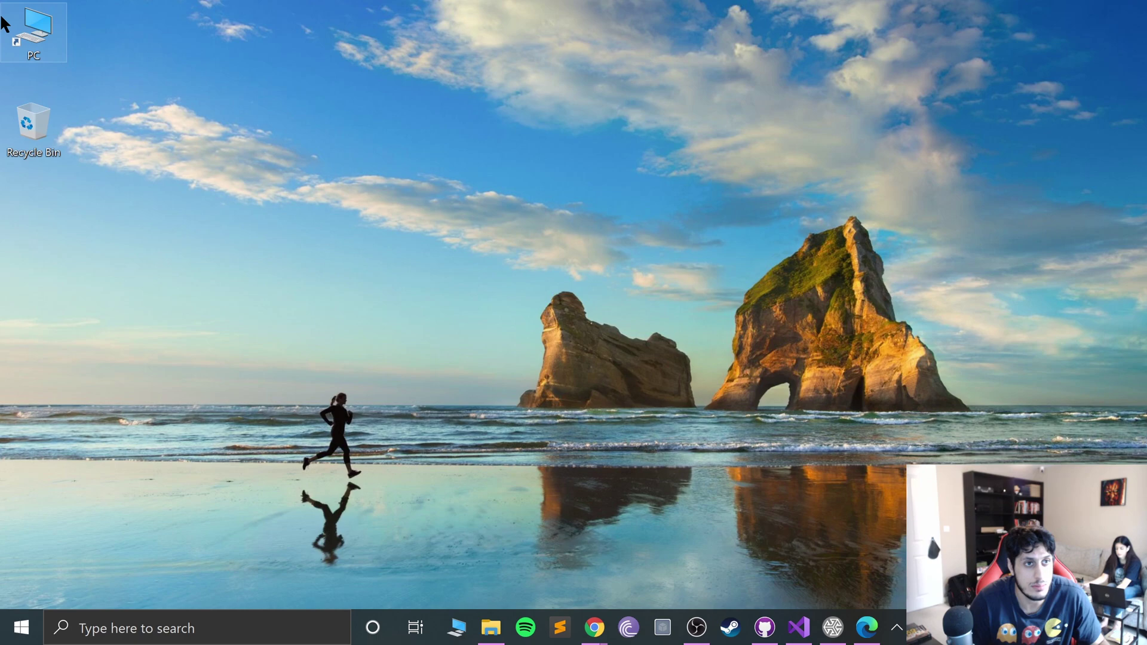
{"action": "double_click", "coordinate": [30, 27]}
{"action": "scroll", "coordinate": [594, 395], "scroll_direction": "down", "scroll_amount": 4}
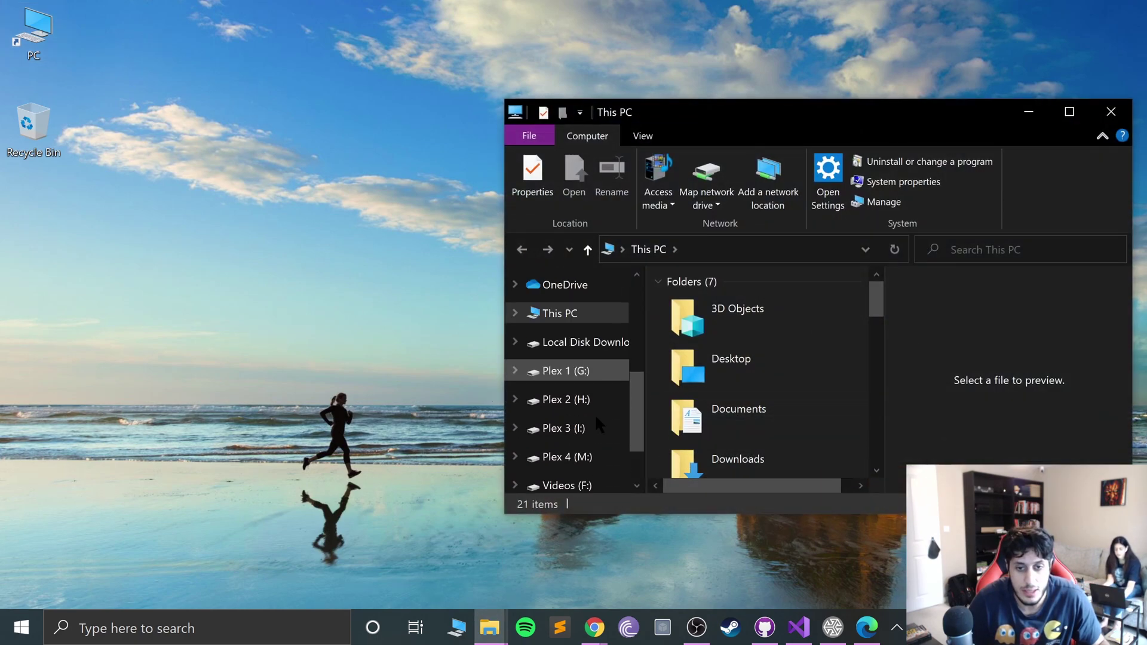
{"action": "scroll", "coordinate": [820, 384], "scroll_direction": "down", "scroll_amount": 10}
{"action": "scroll", "coordinate": [820, 384], "scroll_direction": "up", "scroll_amount": 6}
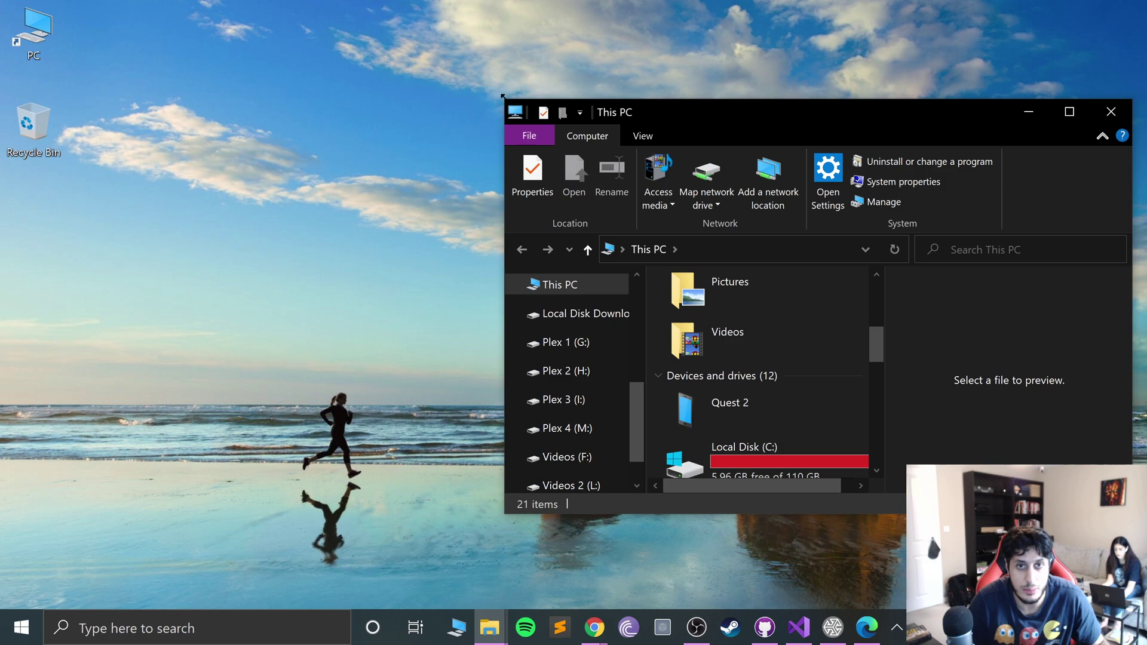
{"action": "left_click_drag", "start_coordinate": [503, 96], "coordinate": [43, 19]}
{"action": "double_click", "coordinate": [300, 197]}
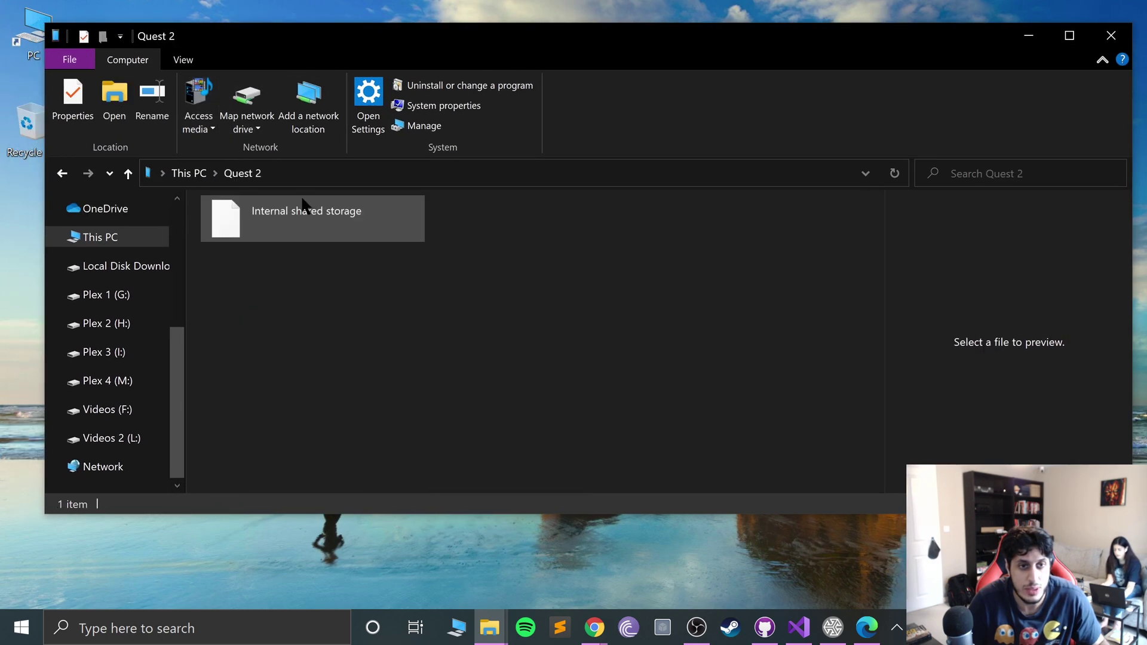
{"action": "double_click", "coordinate": [303, 206]}
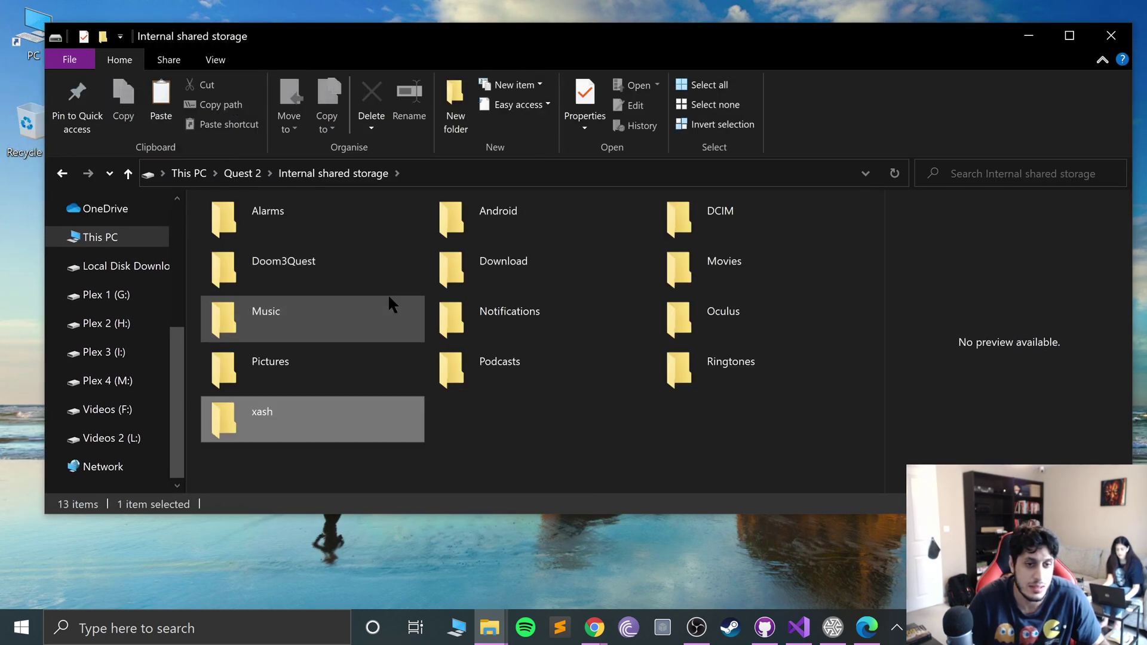
{"action": "key", "text": "Return"}
- Select the newly added bshift and gearbox folders in xash
{"action": "left_click_drag", "start_coordinate": [250, 359], "coordinate": [354, 240]}
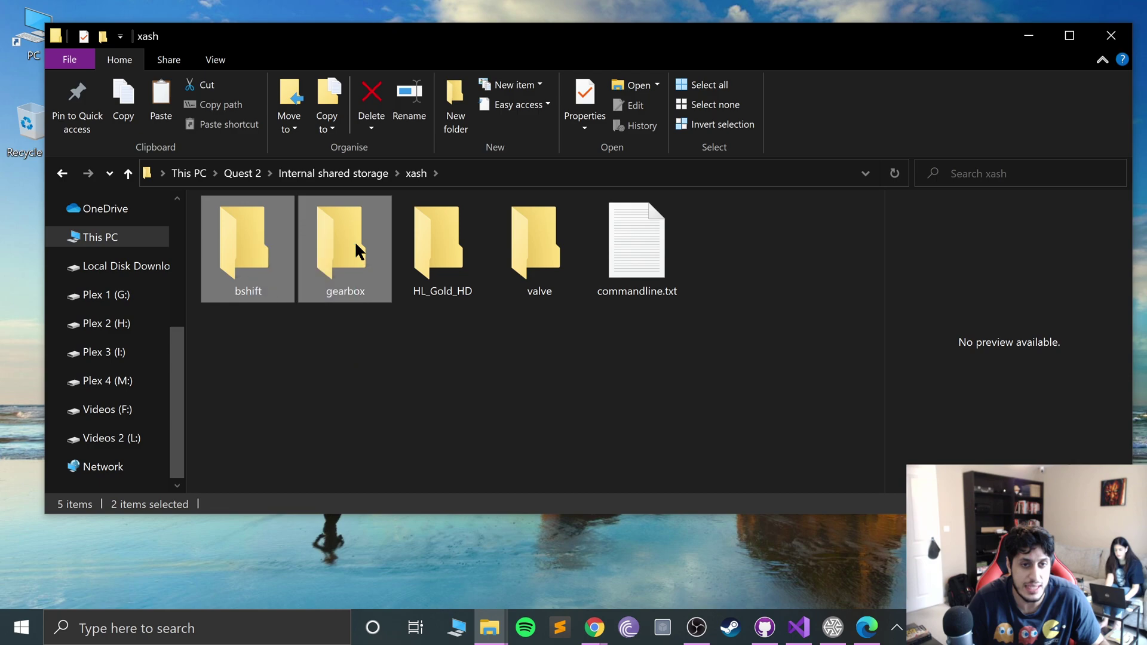
{"action": "left_click", "coordinate": [345, 450]}
{"action": "left_click", "coordinate": [248, 251]}
{"action": "left_click", "coordinate": [335, 263]}
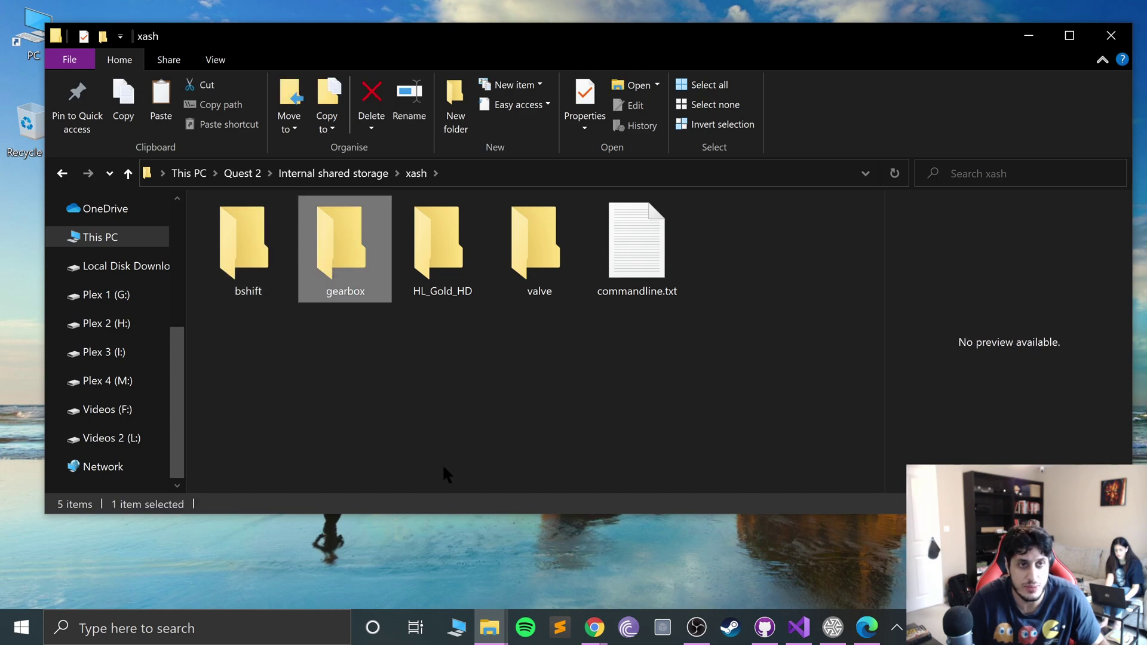
- Open a second This PC window and go into Local Disk (D:)
{"action": "double_click", "coordinate": [16, 37]}
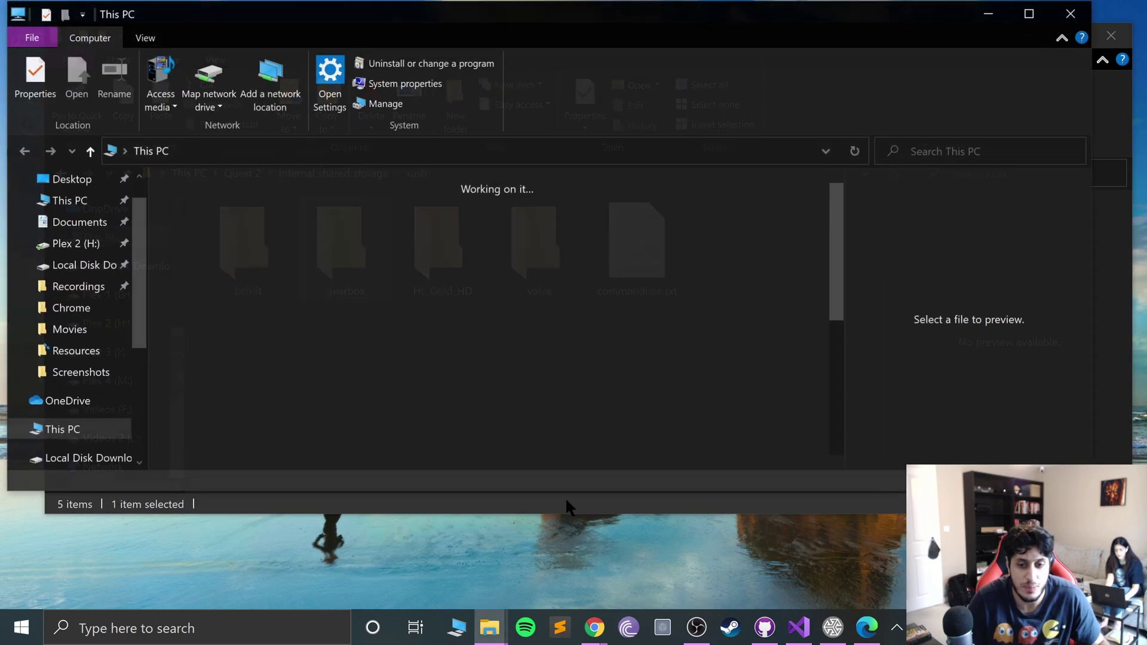
{"action": "scroll", "coordinate": [332, 412], "scroll_direction": "down", "scroll_amount": 5}
{"action": "scroll", "coordinate": [359, 407], "scroll_direction": "up", "scroll_amount": 4}
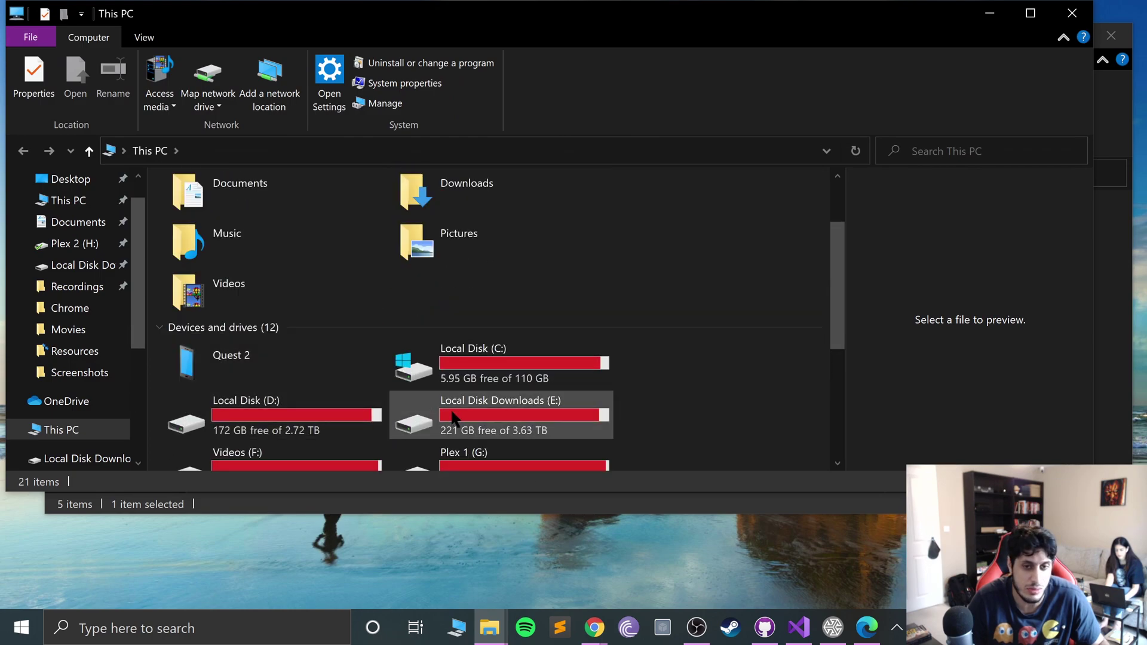
{"action": "left_click", "coordinate": [453, 401]}
{"action": "double_click", "coordinate": [363, 422]}
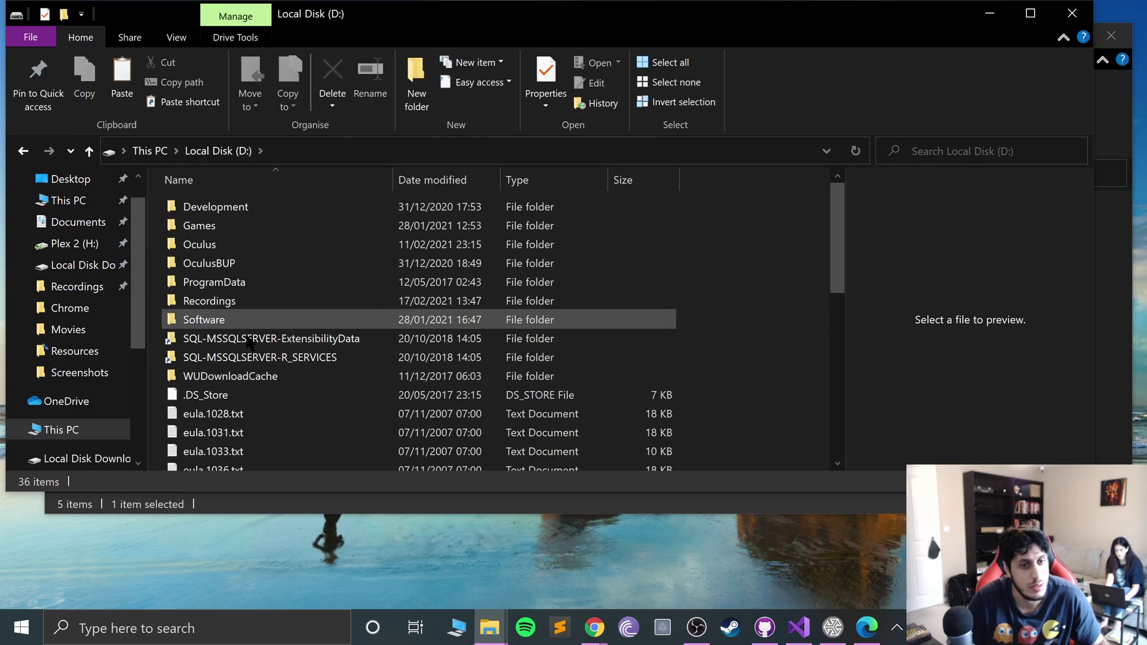
- Go into Games > Steam and select the steamapps folder
{"action": "left_click", "coordinate": [232, 338]}
{"action": "key", "text": "Up"}
{"action": "key", "text": "Up"}
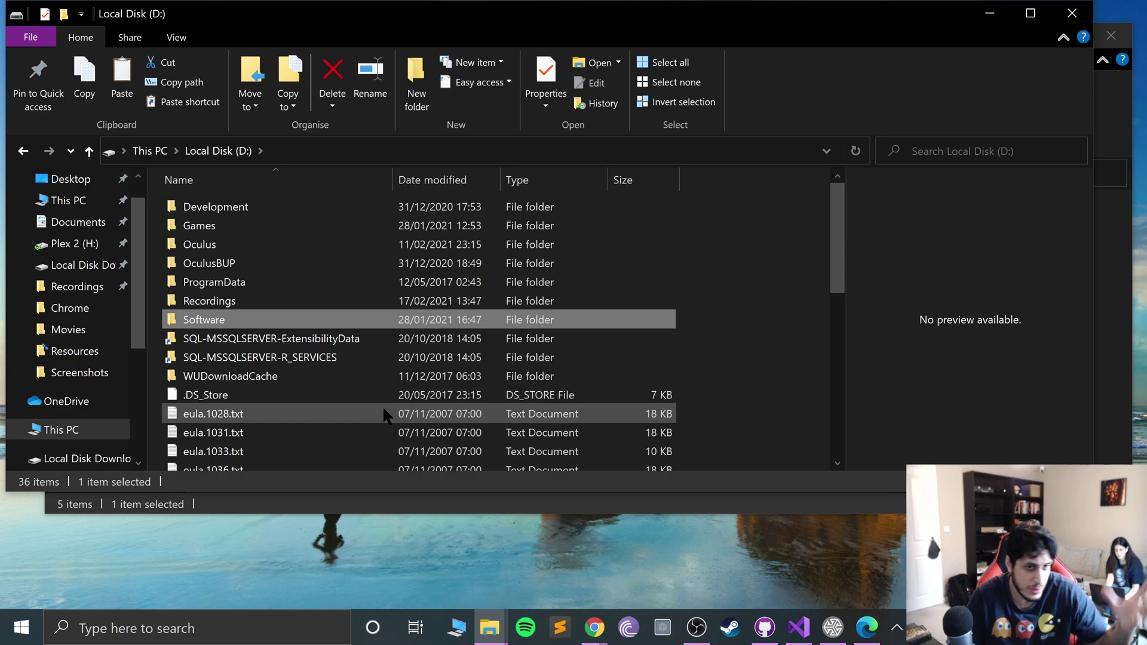
{"action": "key", "text": "Up"}
{"action": "key", "text": "Up"}
{"action": "key", "text": "Up"}
{"action": "key", "text": "Up"}
{"action": "key", "text": "Return"}
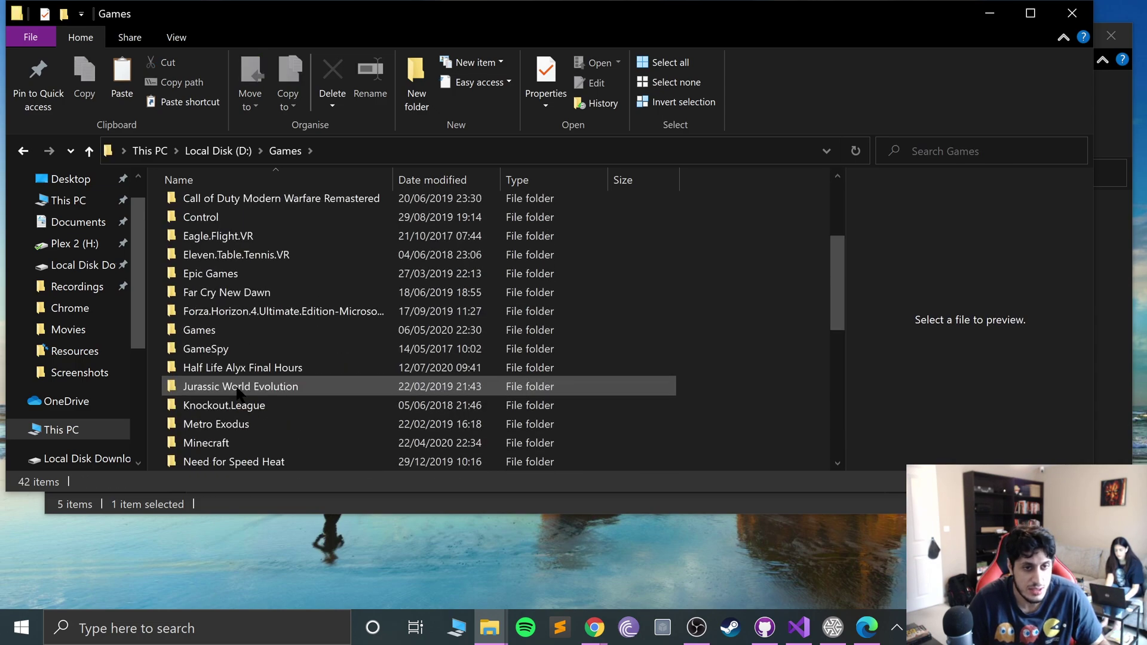
{"action": "scroll", "coordinate": [239, 394], "scroll_direction": "down", "scroll_amount": 3}
{"action": "scroll", "coordinate": [238, 394], "scroll_direction": "down", "scroll_amount": 2}
{"action": "double_click", "coordinate": [214, 363]}
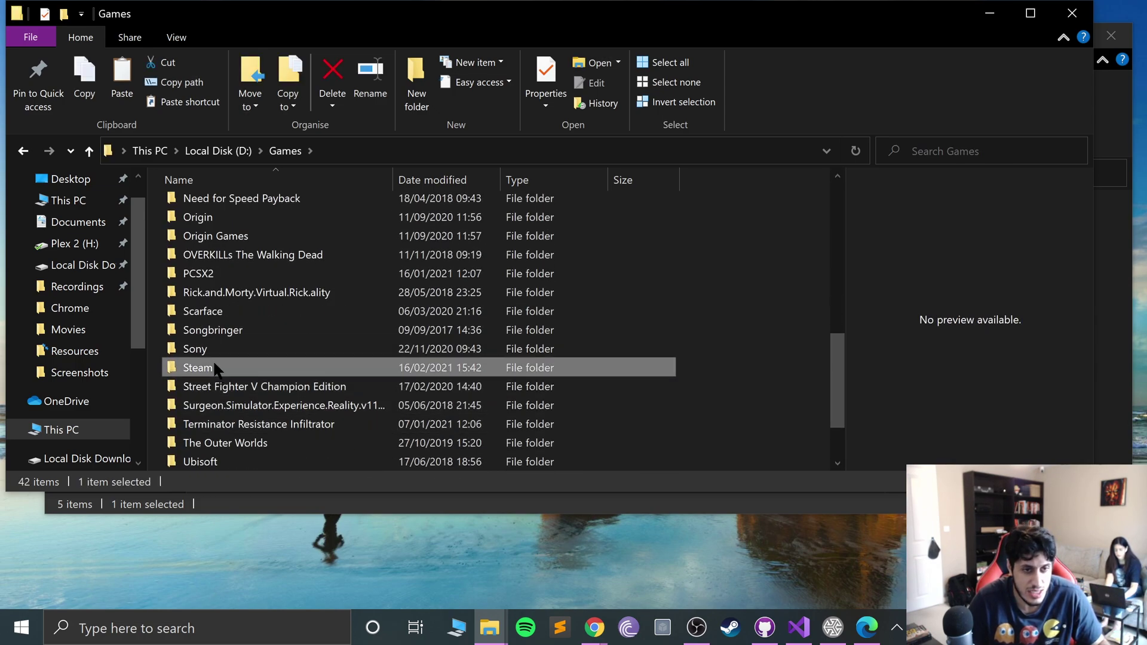
{"action": "scroll", "coordinate": [216, 366], "scroll_direction": "down", "scroll_amount": 5}
{"action": "left_click", "coordinate": [221, 268]}
{"action": "key", "text": "Up"}
{"action": "key", "text": "Up"}
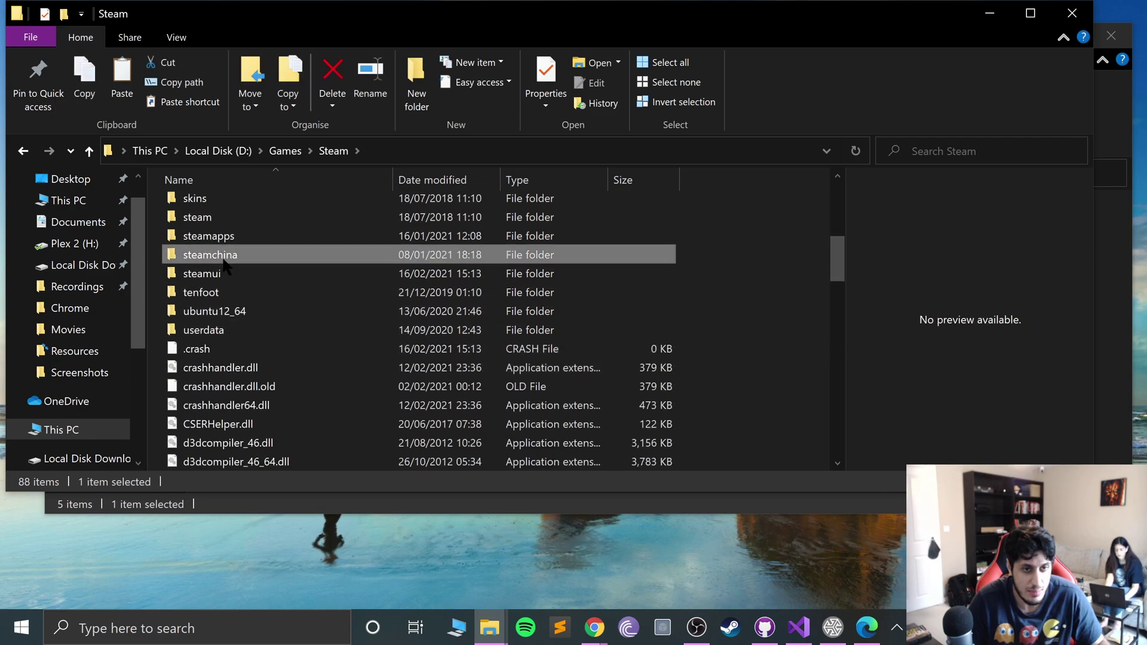
- Open steamapps\common\Half-Life\bshift_hd beside the Quest's xash window
{"action": "key", "text": "Return"}
{"action": "key", "text": "Up"}
{"action": "key", "text": "Return"}
{"action": "scroll", "coordinate": [234, 311], "scroll_direction": "down", "scroll_amount": 5}
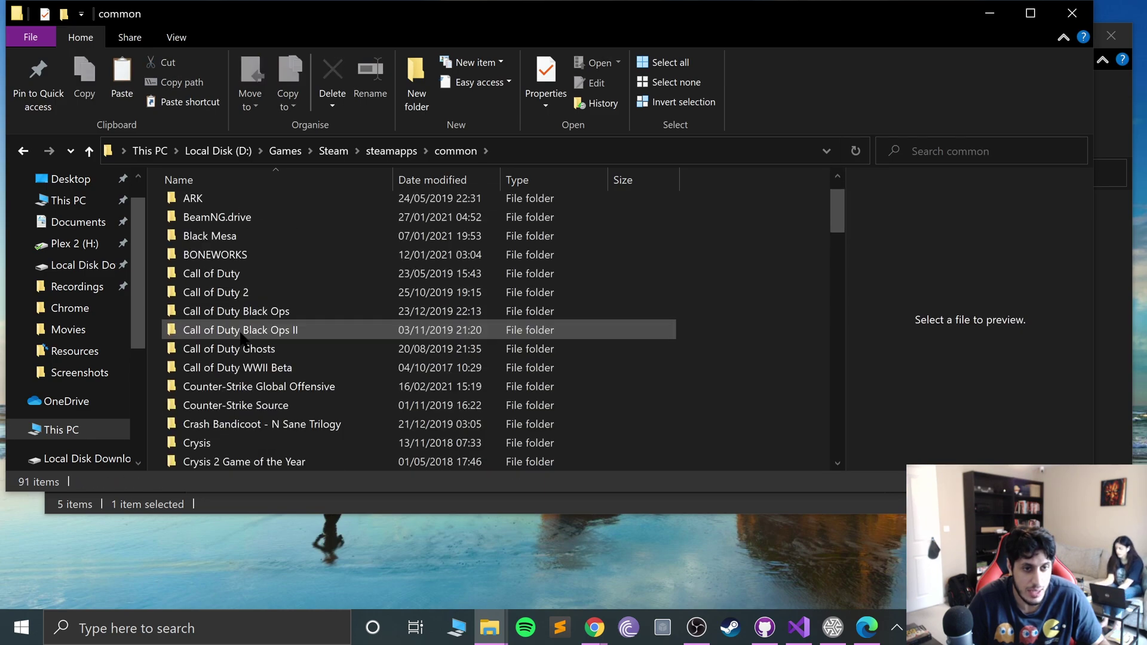
{"action": "double_click", "coordinate": [222, 426]}
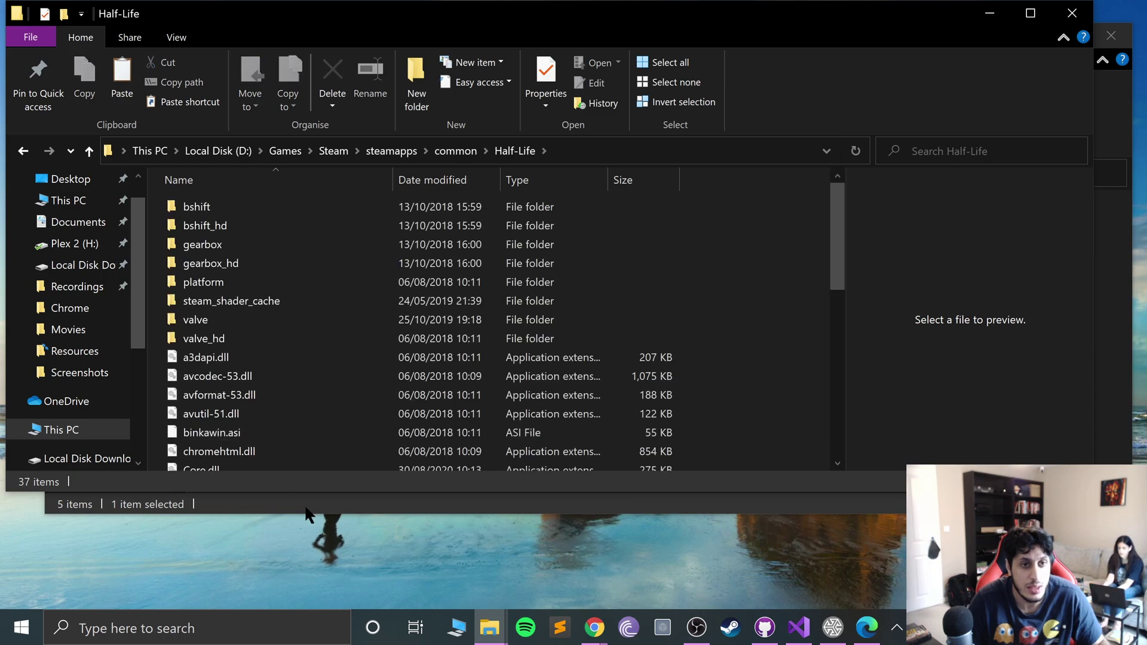
{"action": "key", "text": "Down"}
{"action": "left_click_drag", "start_coordinate": [335, 13], "coordinate": [917, 191]}
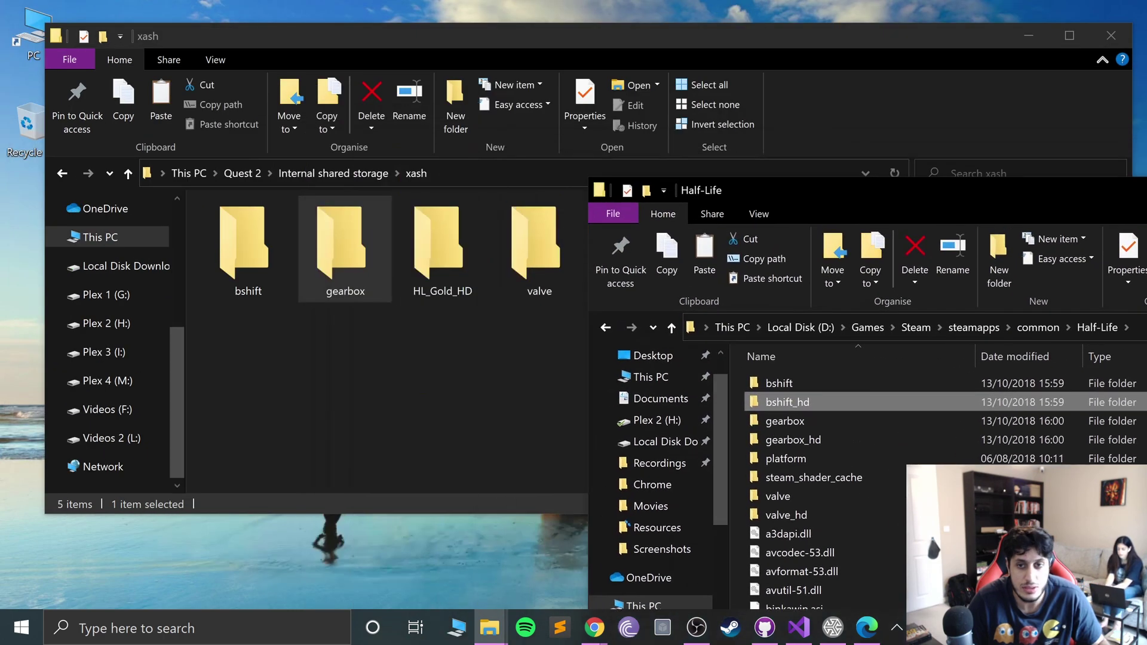
{"action": "key", "text": "Return"}
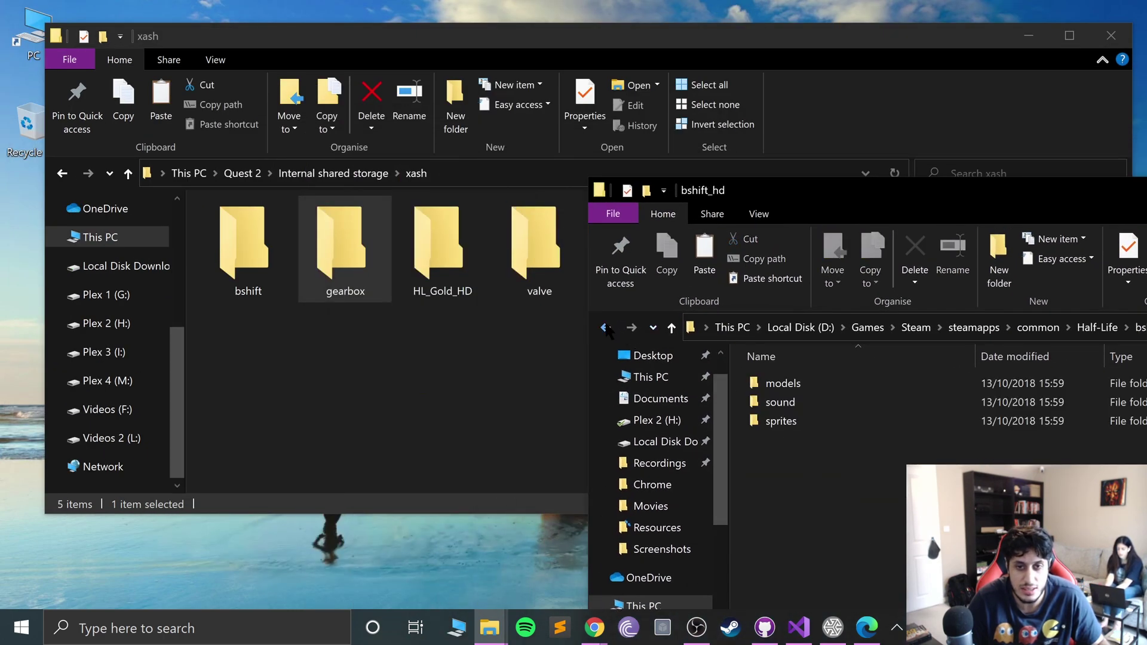
{"action": "left_click", "coordinate": [606, 327]}
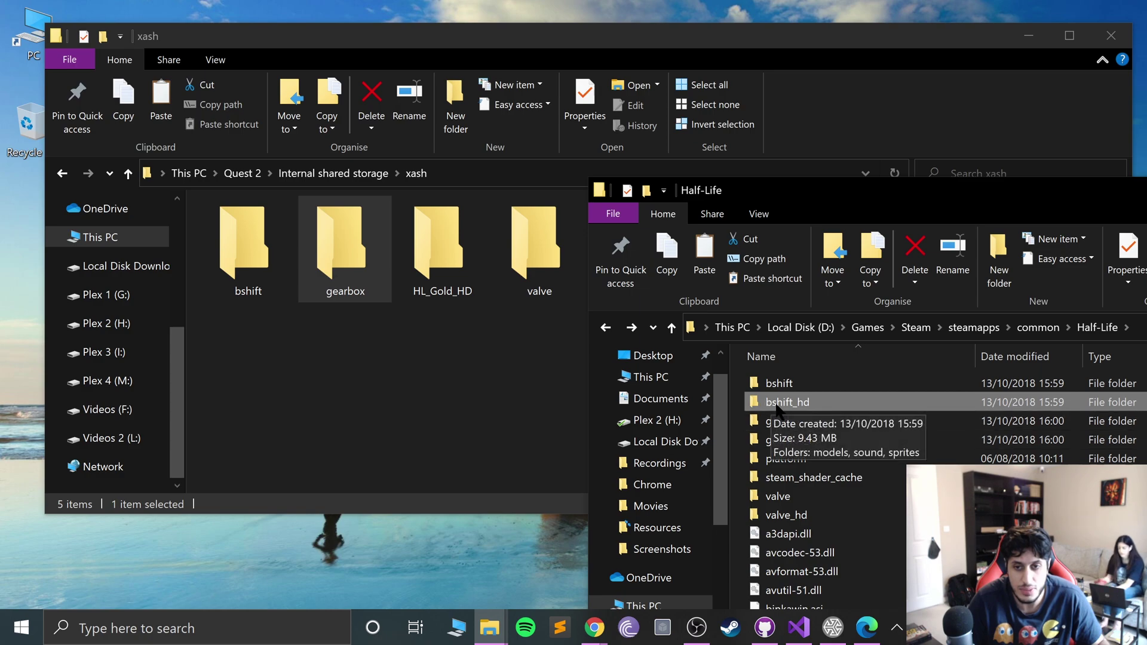
{"action": "key", "text": "Return"}
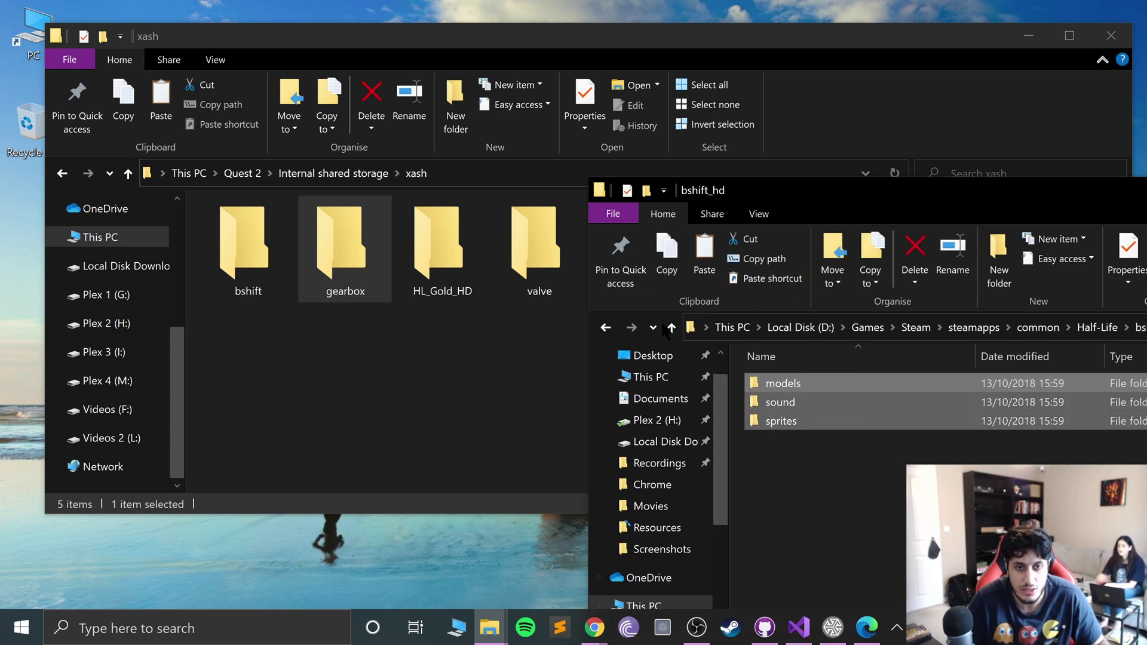
- Paste the bshift_hd models, sound and sprites folders into the Quest 2's bshift folder
{"action": "double_click", "coordinate": [245, 245]}
{"action": "key", "text": "alt+Tab"}
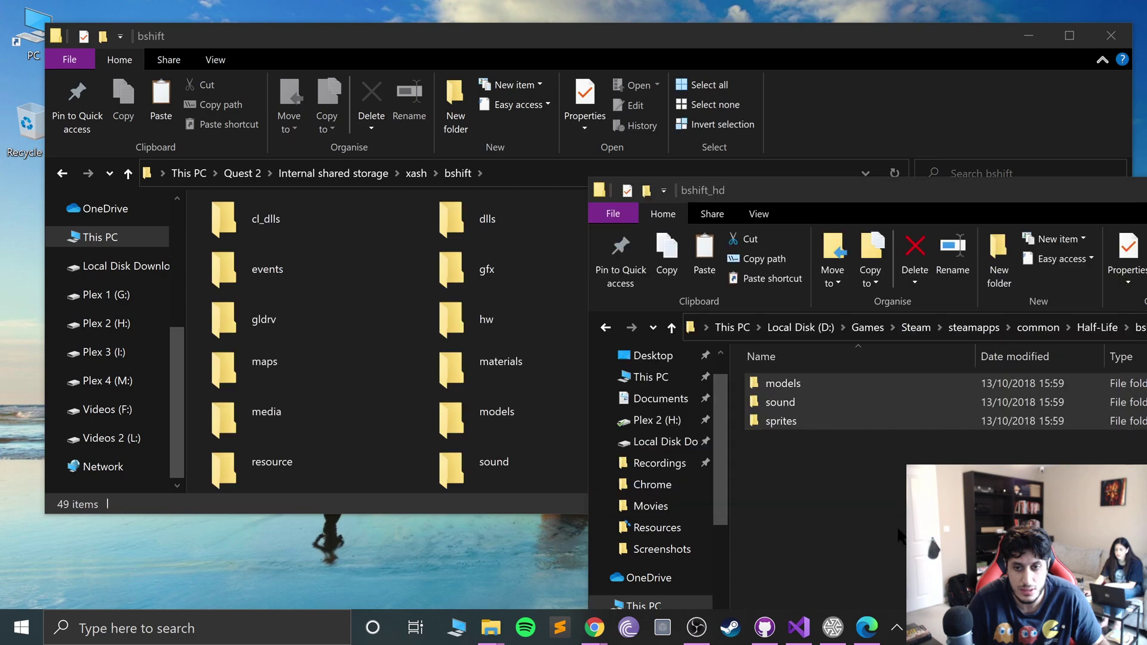
{"action": "left_click_drag", "start_coordinate": [826, 477], "coordinate": [771, 378]}
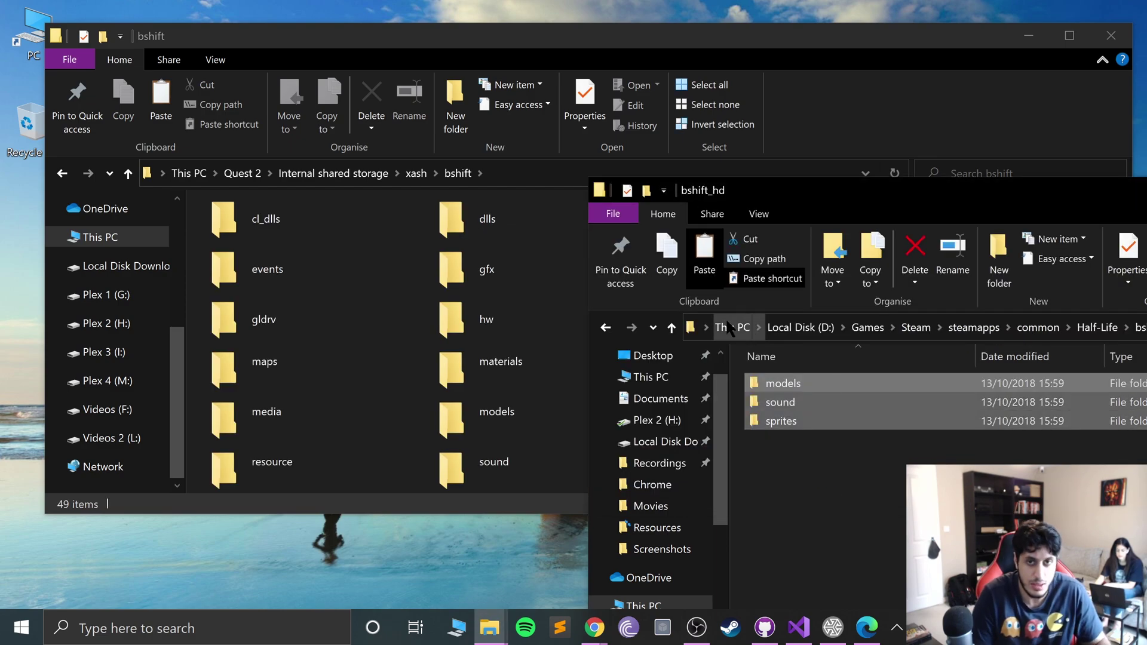
{"action": "left_click", "coordinate": [715, 119]}
{"action": "right_click", "coordinate": [720, 273]}
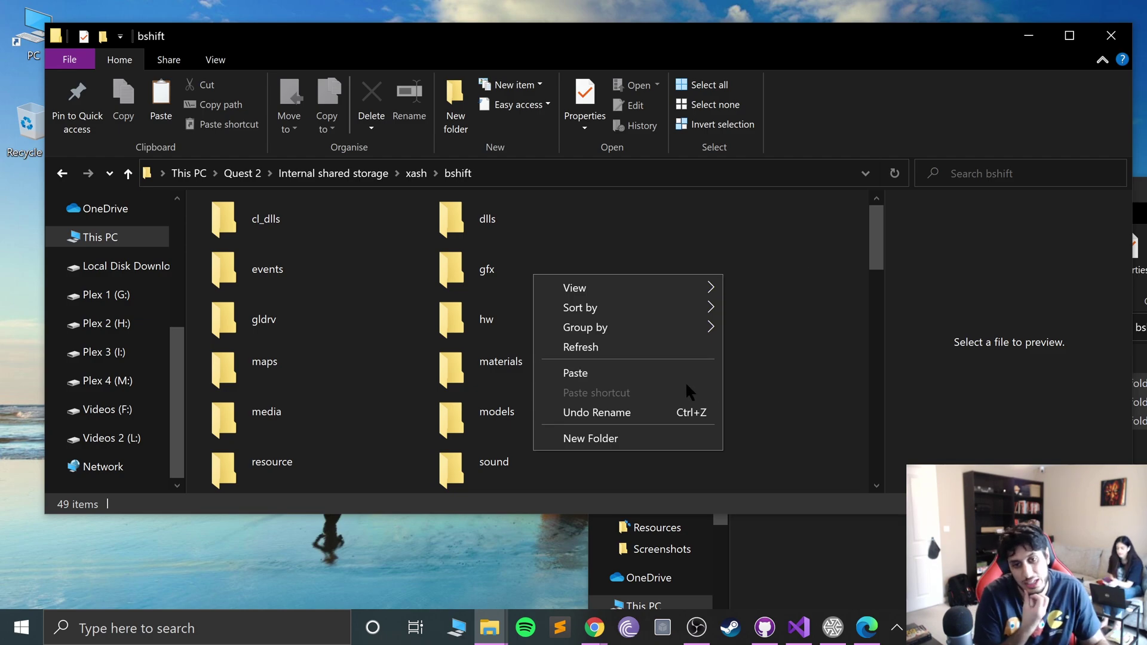
- Return to the Half-Life folder and select gearbox_hd
{"action": "key", "text": "alt+Tab"}
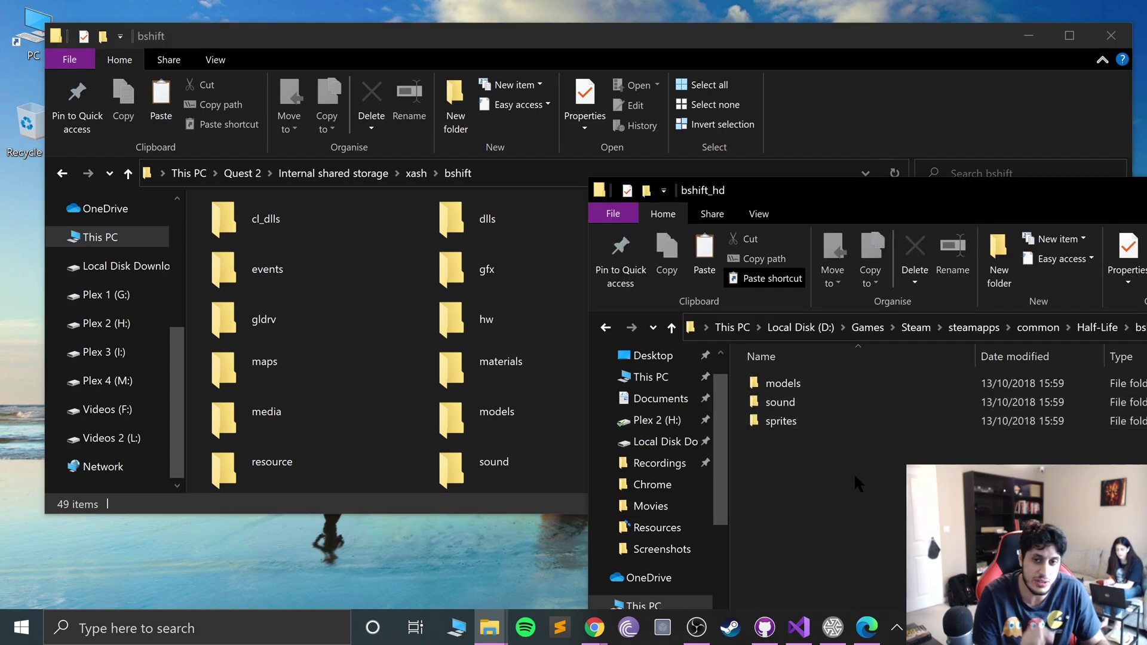
{"action": "left_click_drag", "start_coordinate": [836, 190], "coordinate": [650, 28]}
{"action": "key", "text": "alt+Up"}
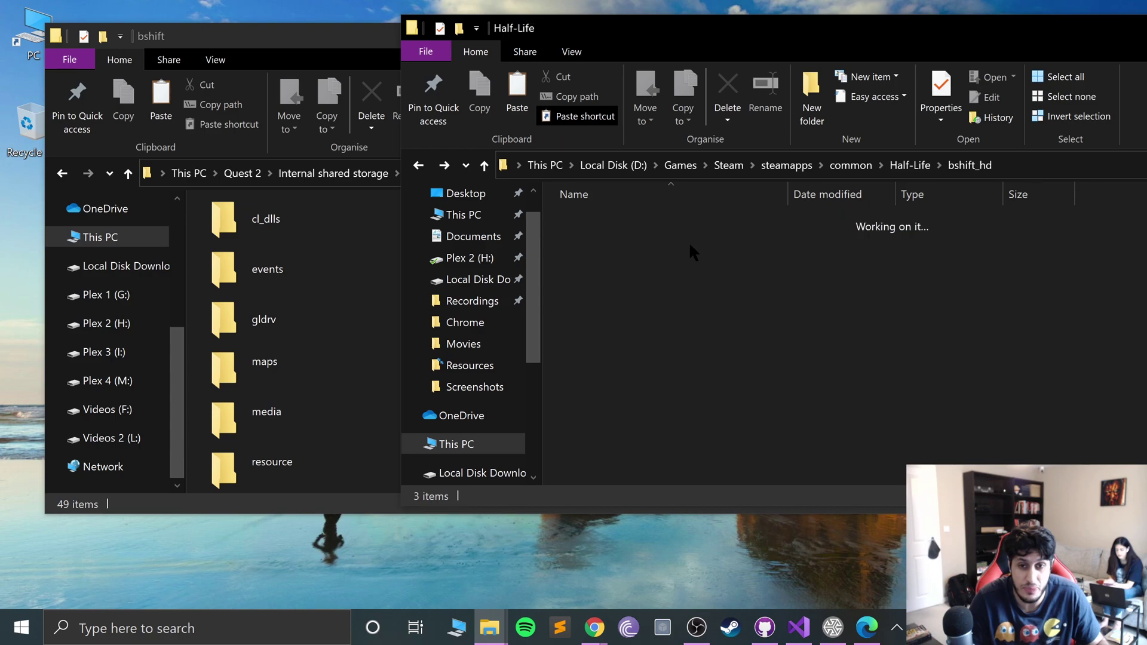
{"action": "key", "text": "Down"}
{"action": "key", "text": "Down"}
- Open gearbox_hd and, in the other window, the Quest 2's xash\gearbox folder
{"action": "key", "text": "Return"}
{"action": "left_click", "coordinate": [303, 293]}
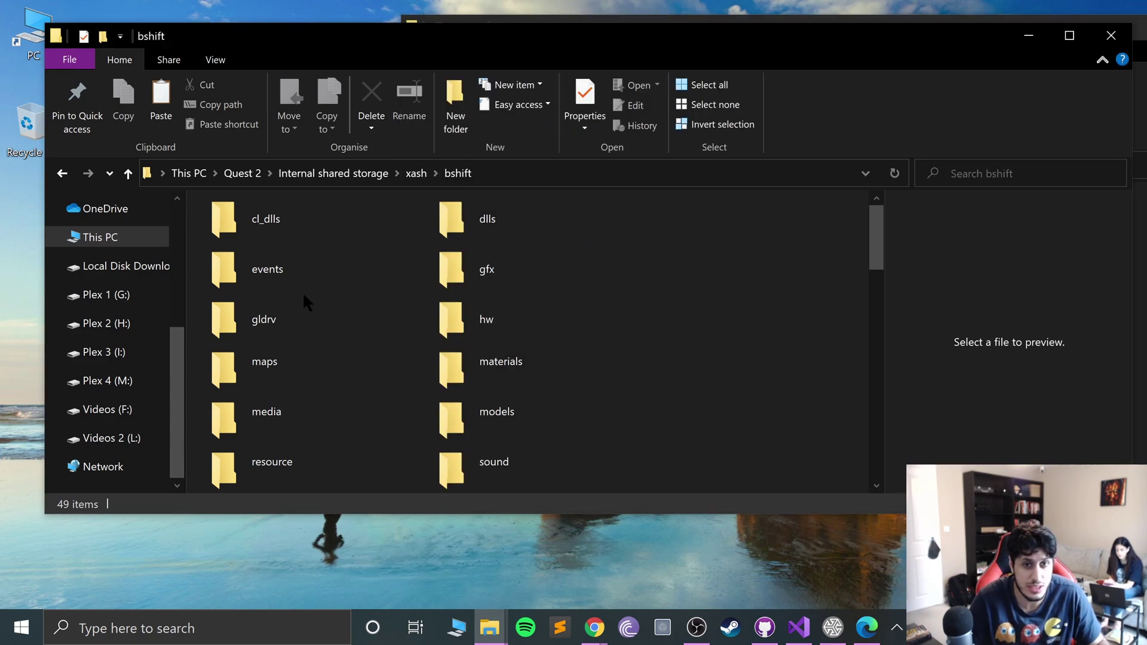
{"action": "key", "text": "alt+Up"}
{"action": "key", "text": "Right"}
{"action": "key", "text": "Right"}
{"action": "double_click", "coordinate": [306, 297]}
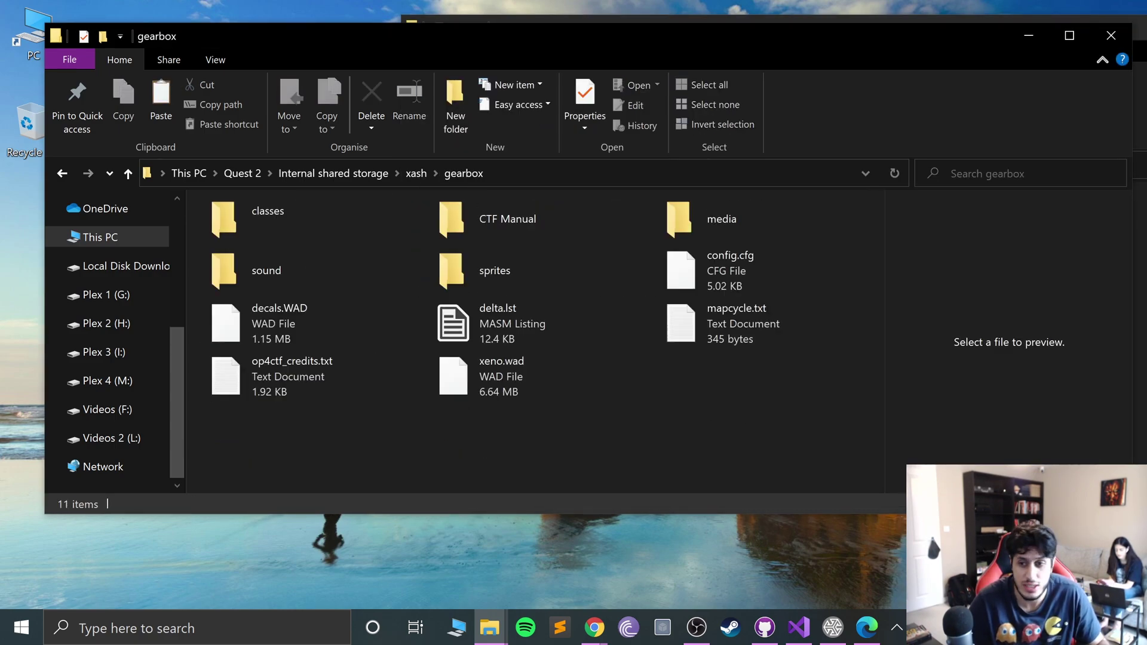
- Select the gearbox_hd models, sound and sprites folders beside the Quest gearbox window
{"action": "left_click_drag", "start_coordinate": [993, 36], "coordinate": [913, 58]}
{"action": "left_click", "coordinate": [1070, 251]}
{"action": "left_click_drag", "start_coordinate": [693, 317], "coordinate": [603, 207]}
{"action": "key", "text": "alt+Tab"}
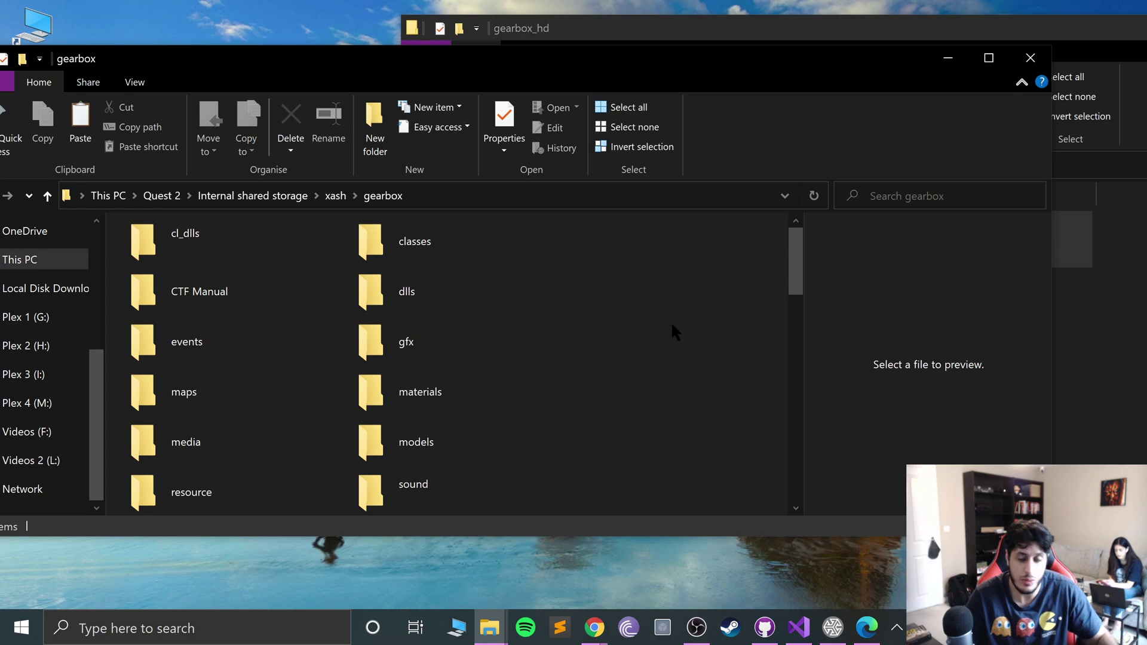
{"action": "left_click", "coordinate": [1086, 358]}
{"action": "left_click_drag", "start_coordinate": [705, 27], "coordinate": [659, 65]}
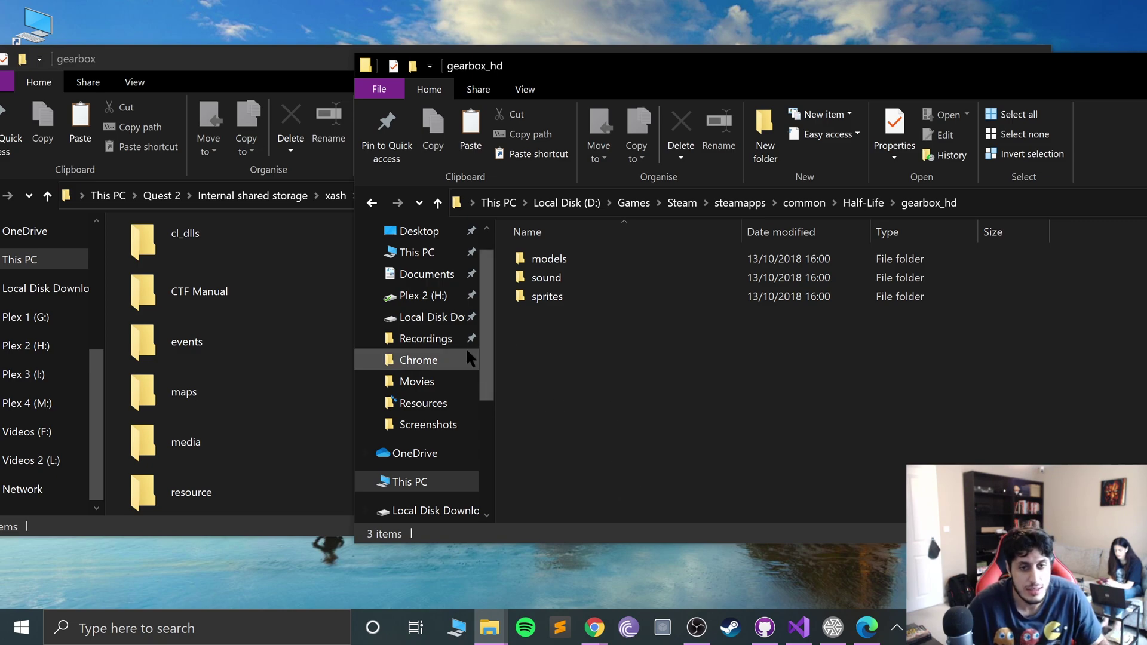
- Right-click hl gold.7z in the E: drive's Chrome downloads folder
{"action": "left_click", "coordinate": [421, 317]}
{"action": "double_click", "coordinate": [644, 263]}
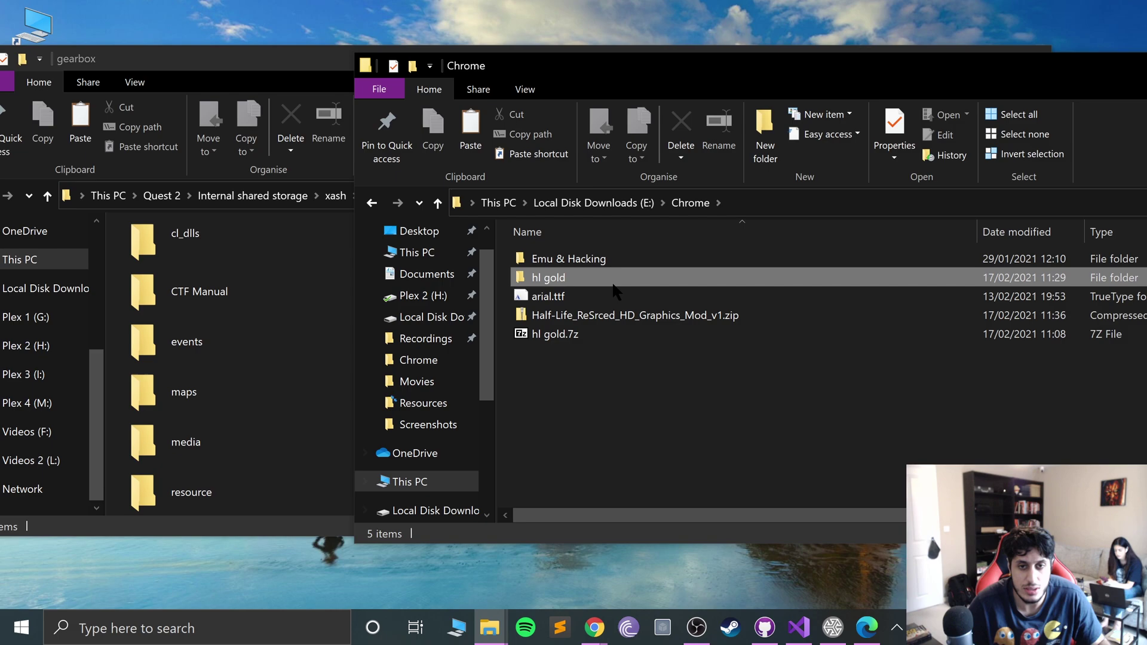
{"action": "key", "text": "Down"}
{"action": "key", "text": "Down"}
{"action": "key", "text": "Down"}
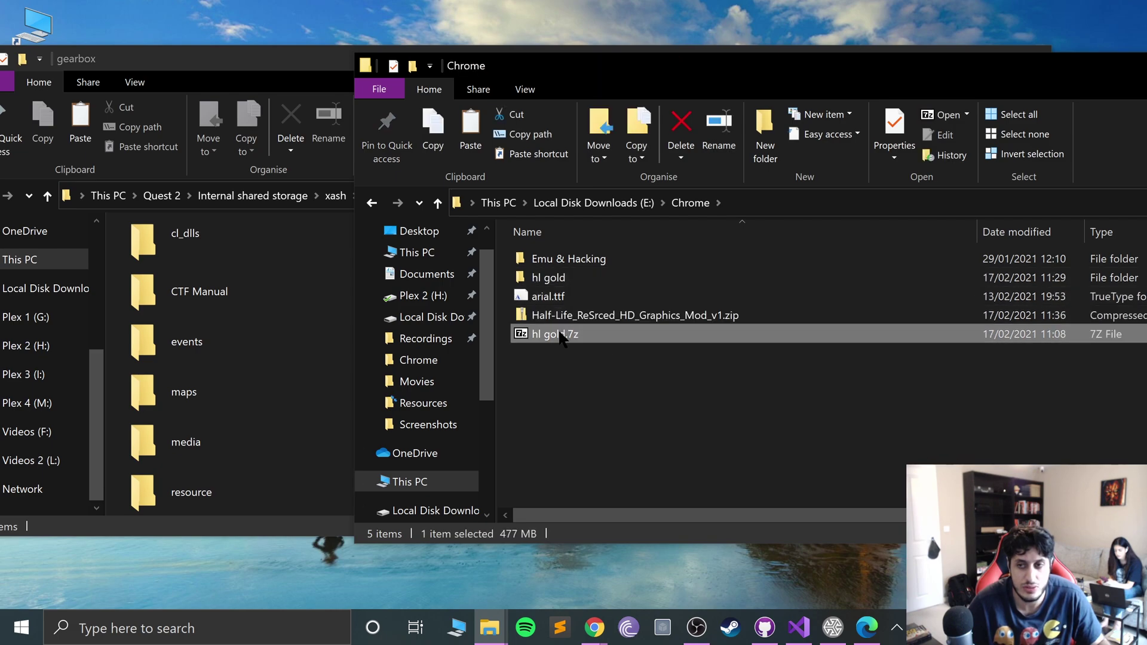
{"action": "right_click", "coordinate": [562, 338]}
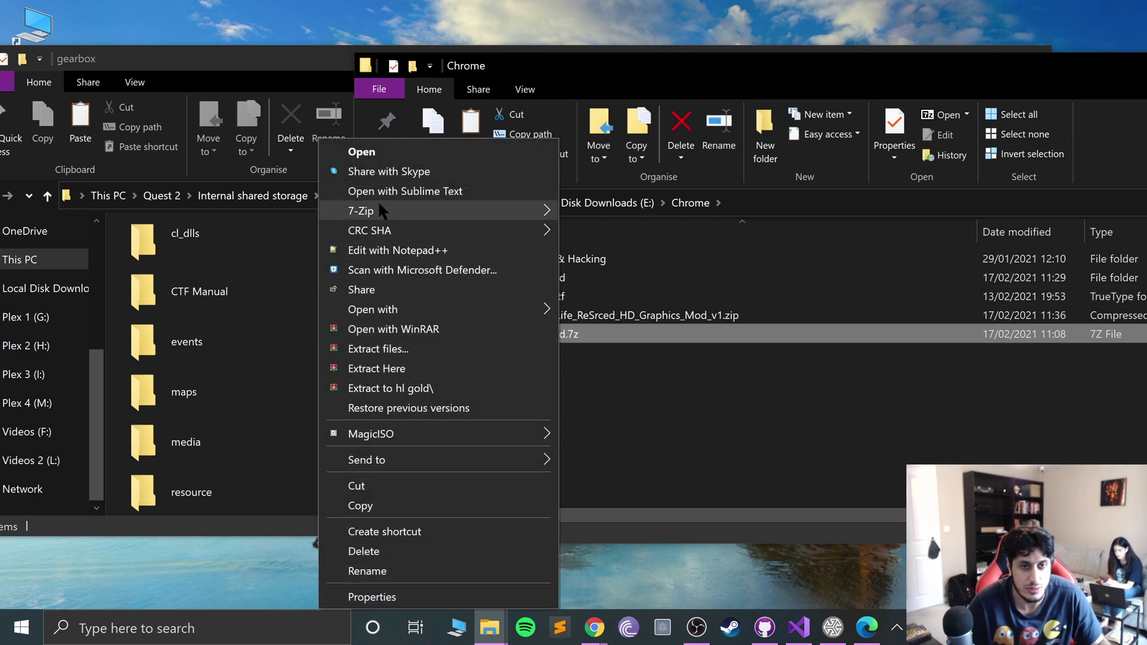
- Extract hl gold.7z to "hl gold\" with 7-Zip, answering Yes to All on file replacement
{"action": "mouse_move", "coordinate": [380, 209]}
{"action": "left_click", "coordinate": [615, 290]}
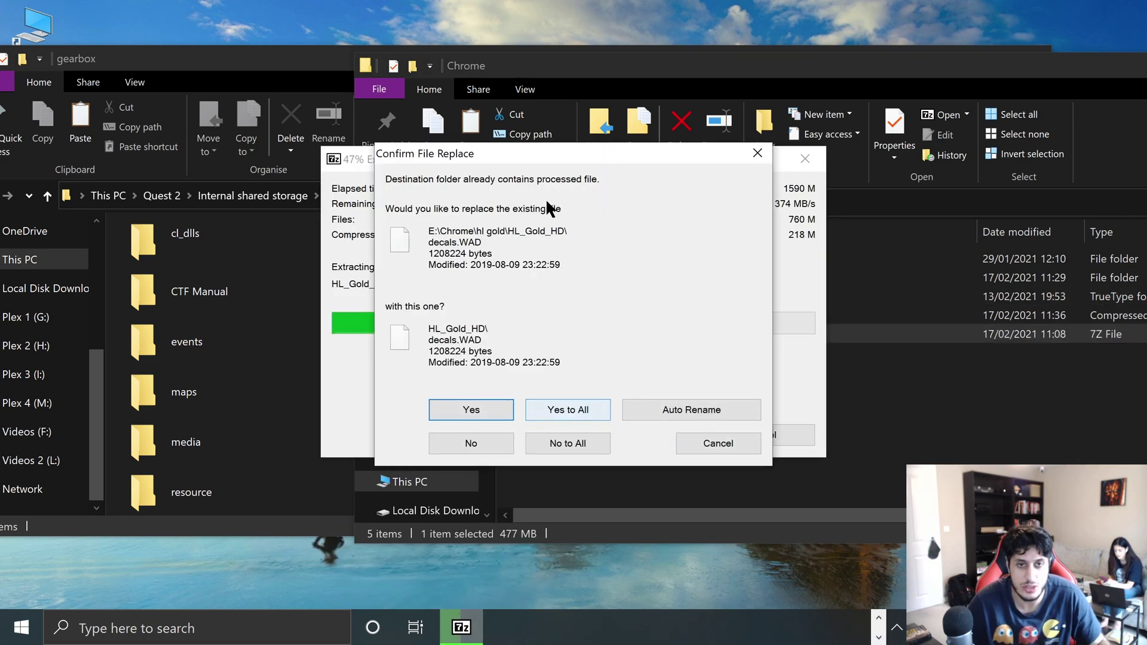
{"action": "left_click_drag", "start_coordinate": [526, 149], "coordinate": [338, 231]}
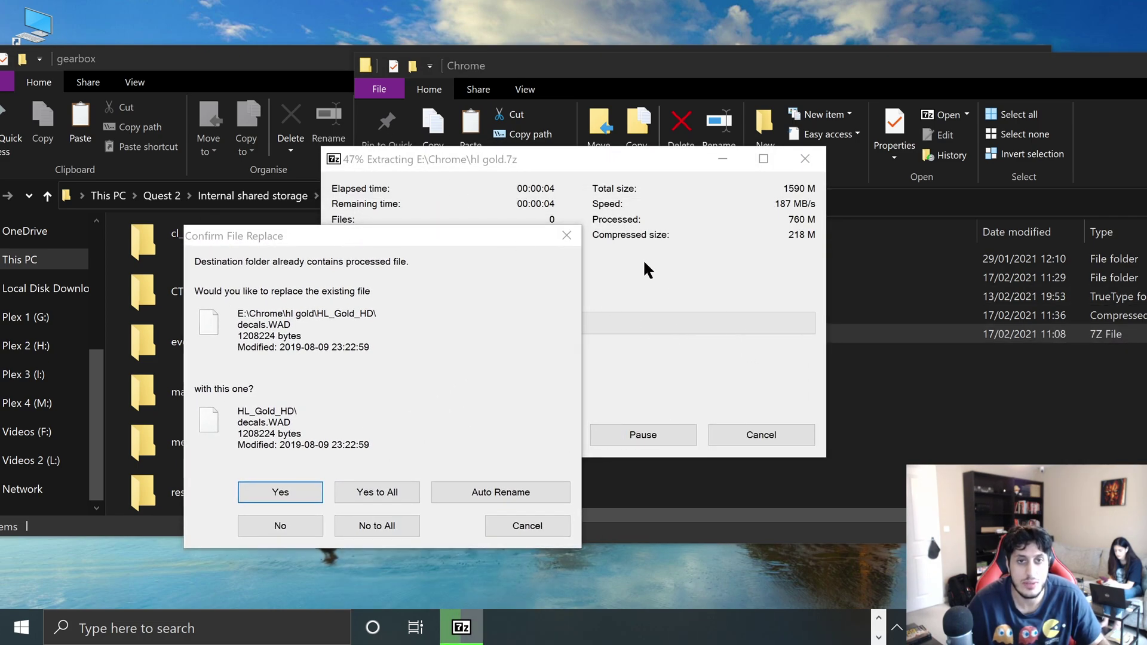
{"action": "left_click", "coordinate": [396, 488]}
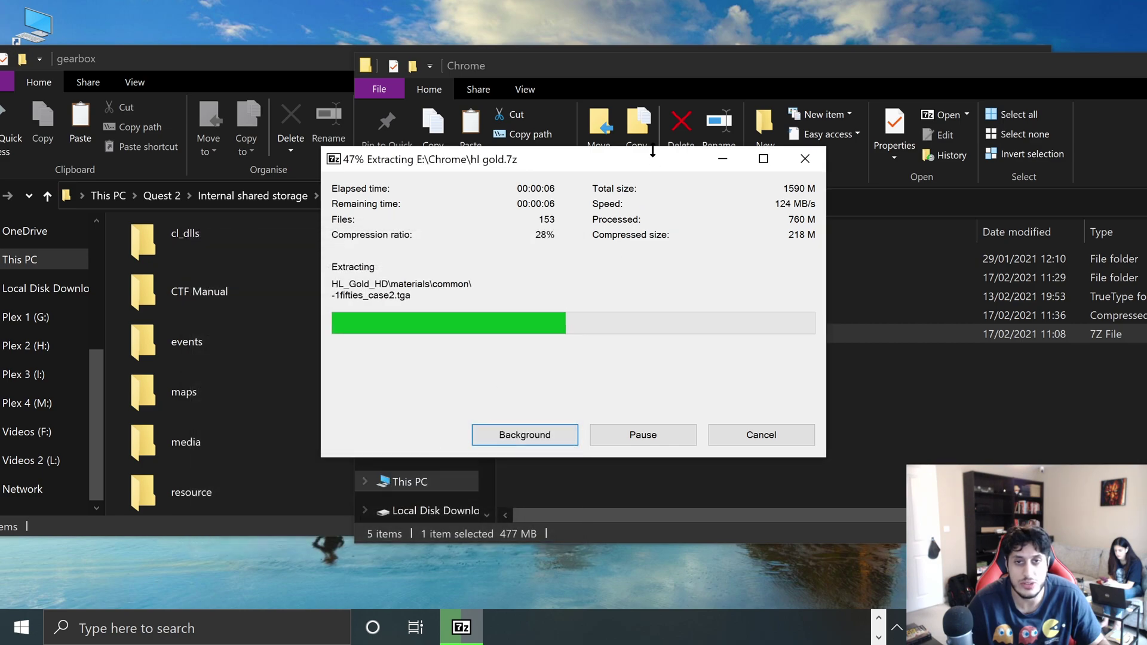
{"action": "left_click_drag", "start_coordinate": [653, 151], "coordinate": [582, 207]}
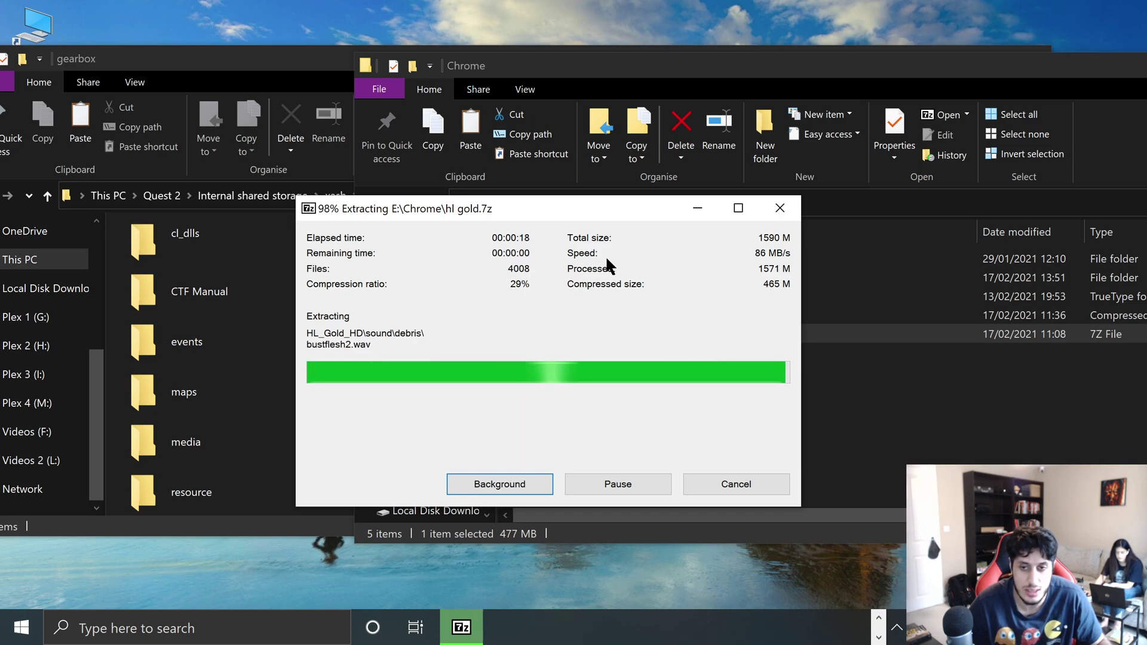
- Open hl gold\HL_Gold_HD and select its 12 items
{"action": "left_click", "coordinate": [549, 278]}
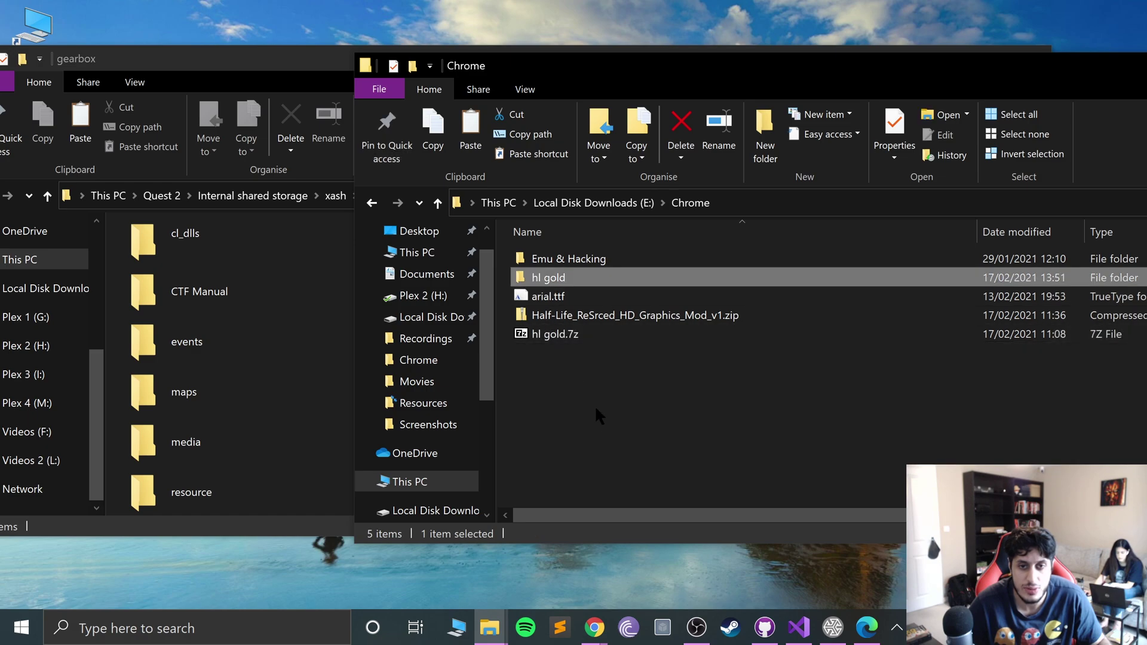
{"action": "key", "text": "Return"}
{"action": "key", "text": "Down"}
{"action": "key", "text": "Up"}
{"action": "key", "text": "Return"}
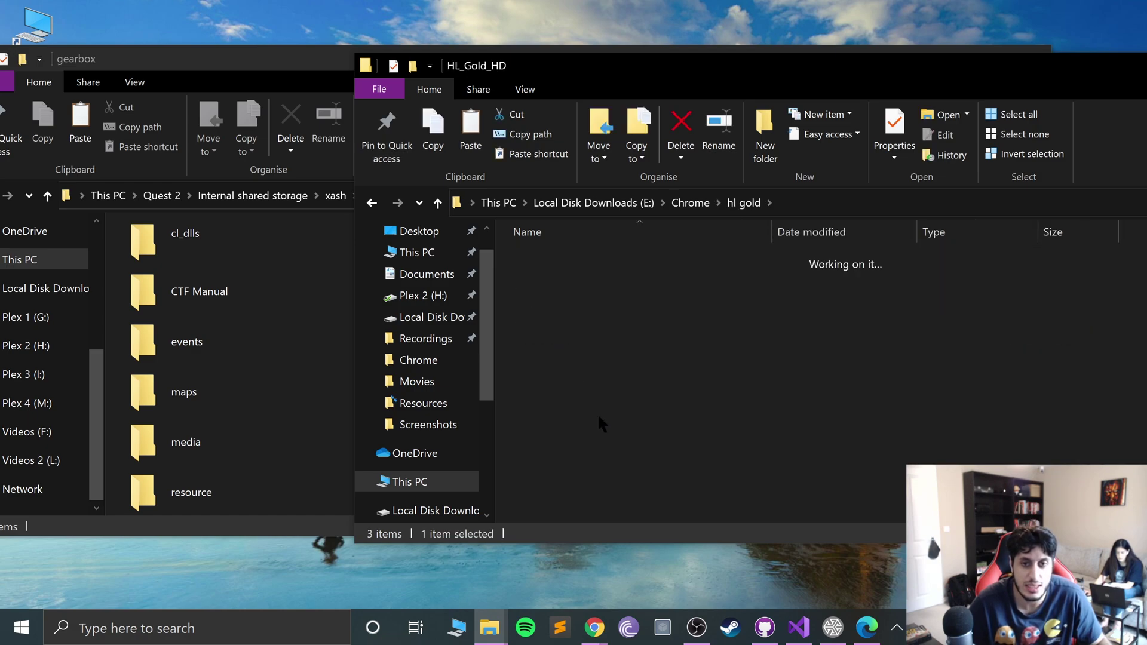
{"action": "left_click_drag", "start_coordinate": [610, 496], "coordinate": [553, 221]}
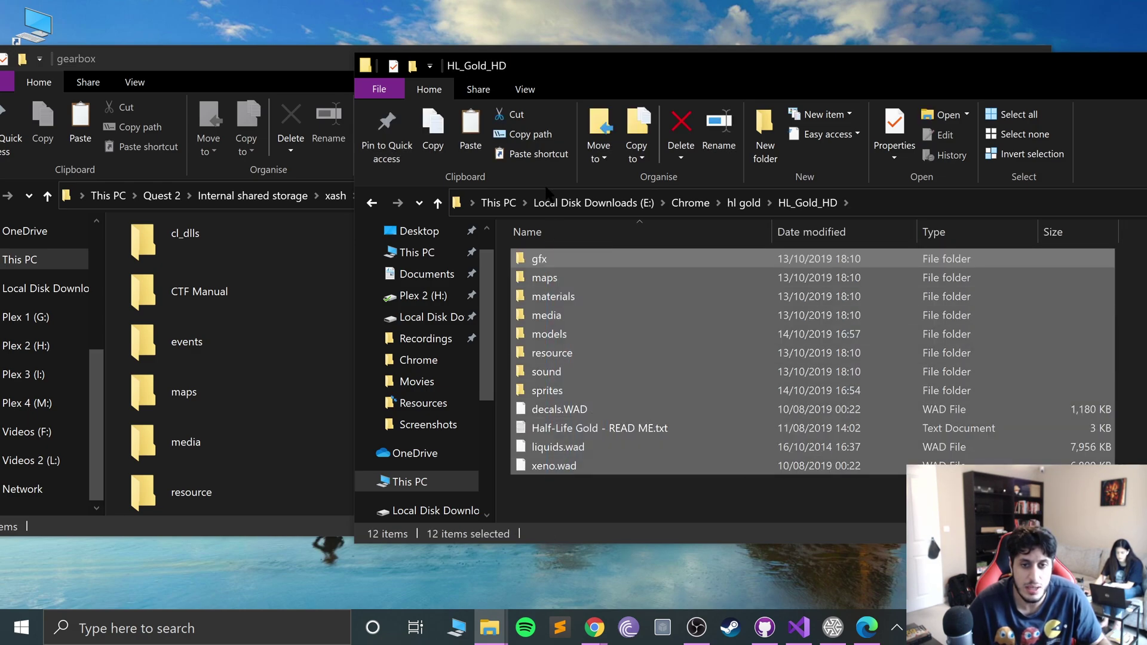
{"action": "left_click_drag", "start_coordinate": [556, 455], "coordinate": [173, 371]}
- Open xash\bshift in the other window and copy all 12 HL_Gold_HD items
{"action": "key", "text": "Left"}
{"action": "key", "text": "Return"}
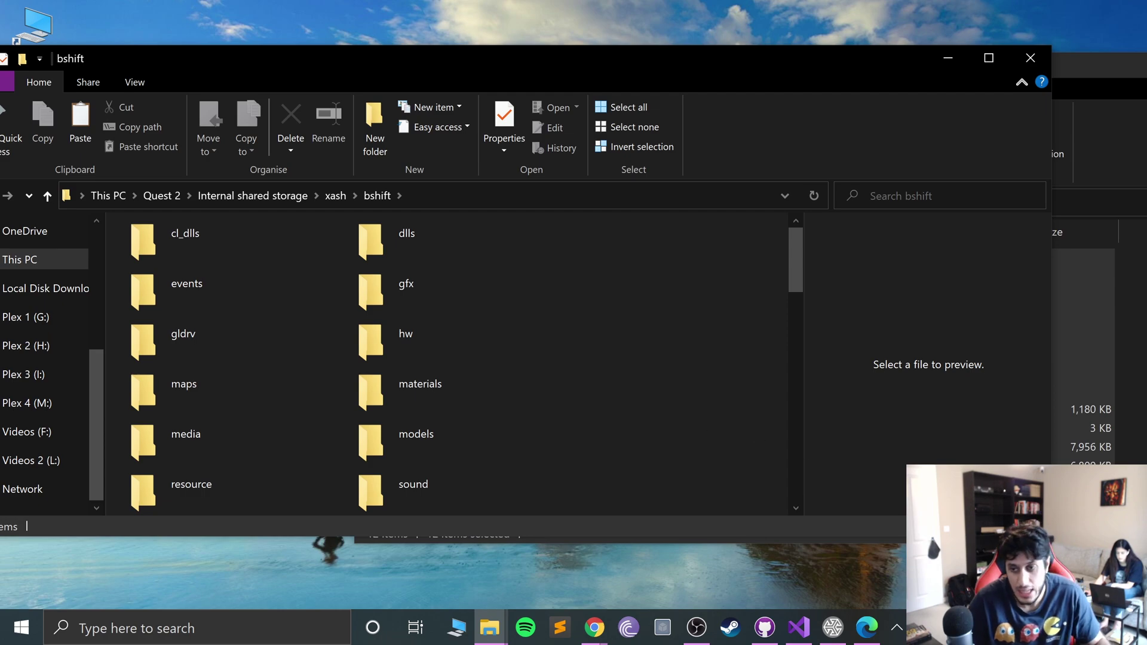
{"action": "left_click", "coordinate": [1132, 358]}
{"action": "left_click_drag", "start_coordinate": [866, 497], "coordinate": [656, 246]}
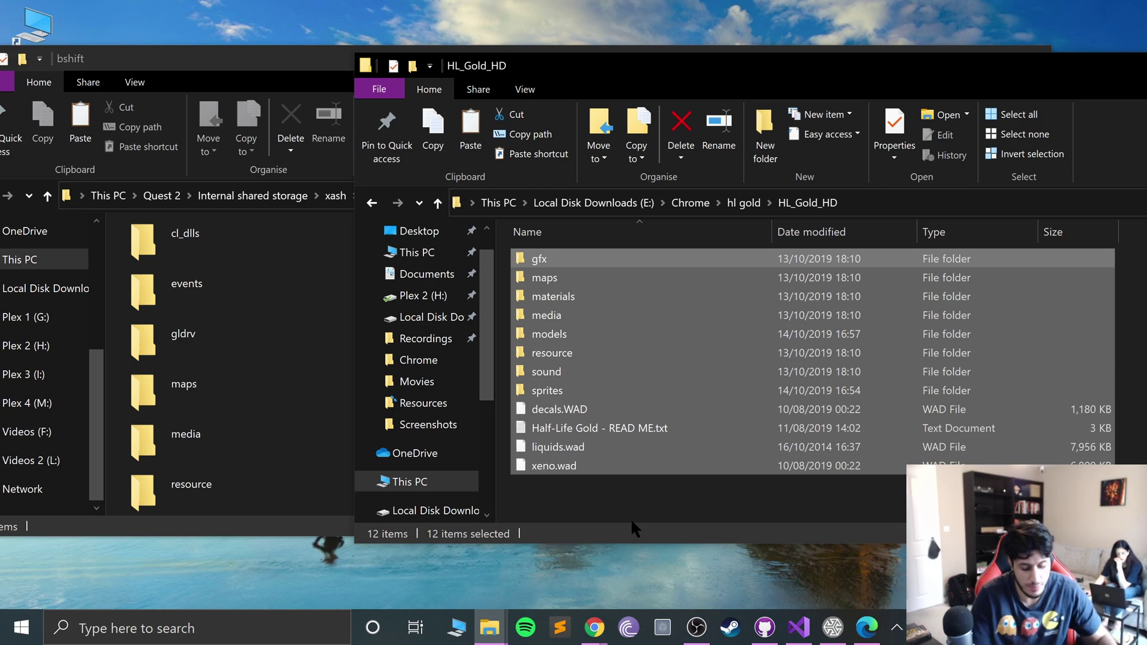
{"action": "key", "text": "ctrl+c"}
{"action": "left_click", "coordinate": [204, 60]}
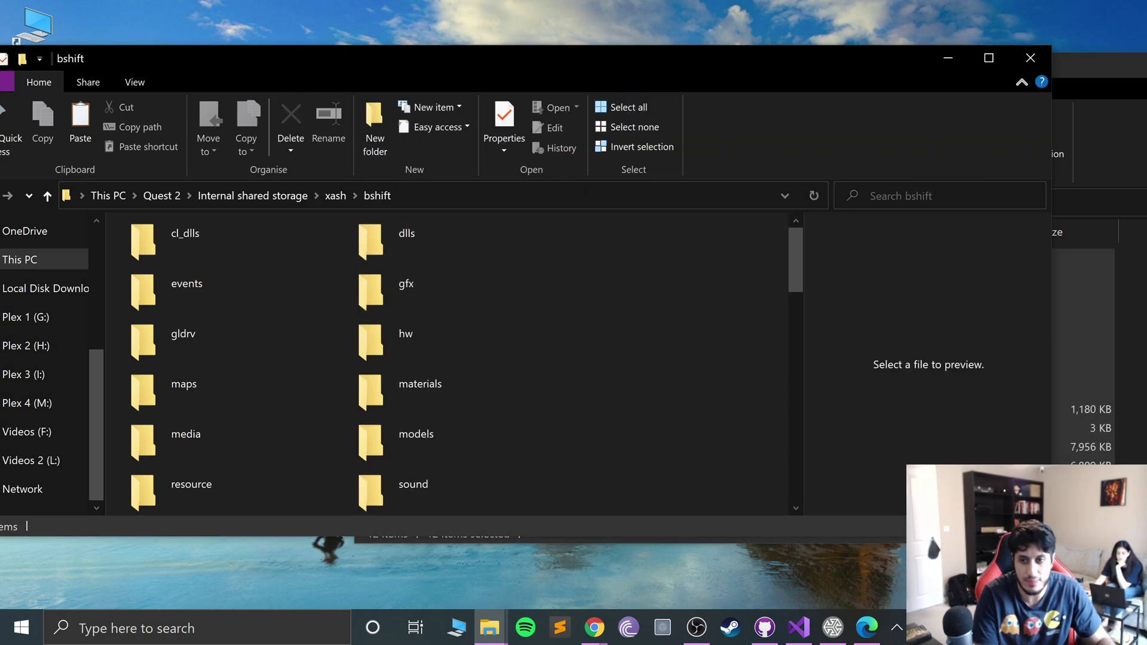
{"action": "key", "text": "alt+Tab"}
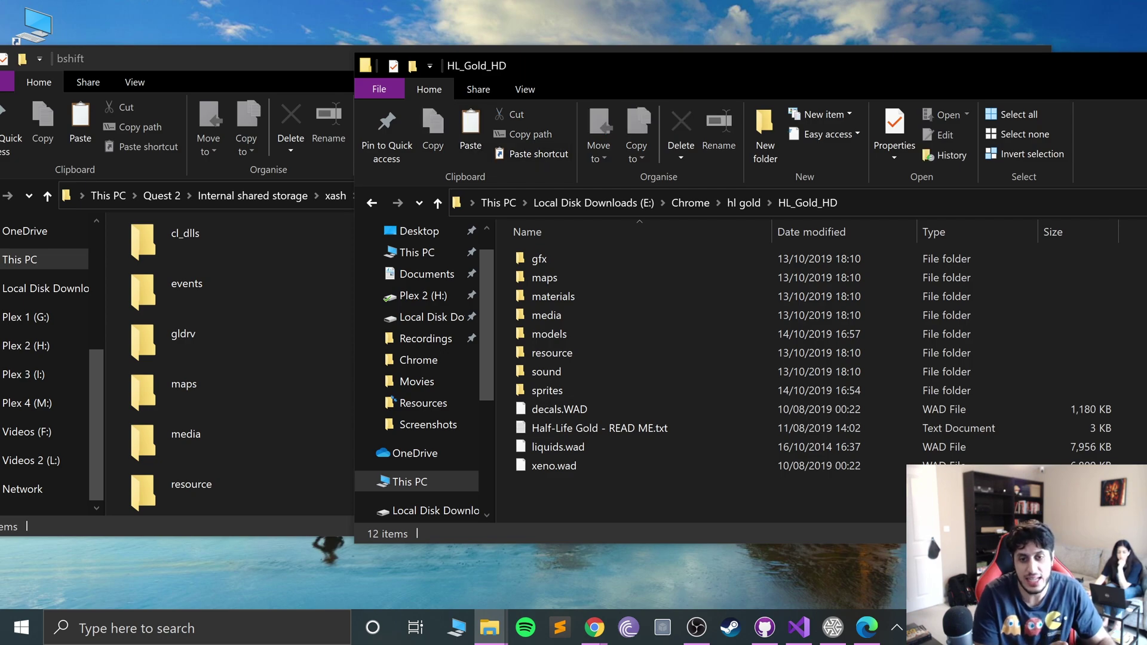
- Switch the Quest window from xash\bshift to xash\gearbox
{"action": "left_click", "coordinate": [214, 287]}
{"action": "key", "text": "alt+Up"}
{"action": "key", "text": "Right"}
{"action": "key", "text": "Right"}
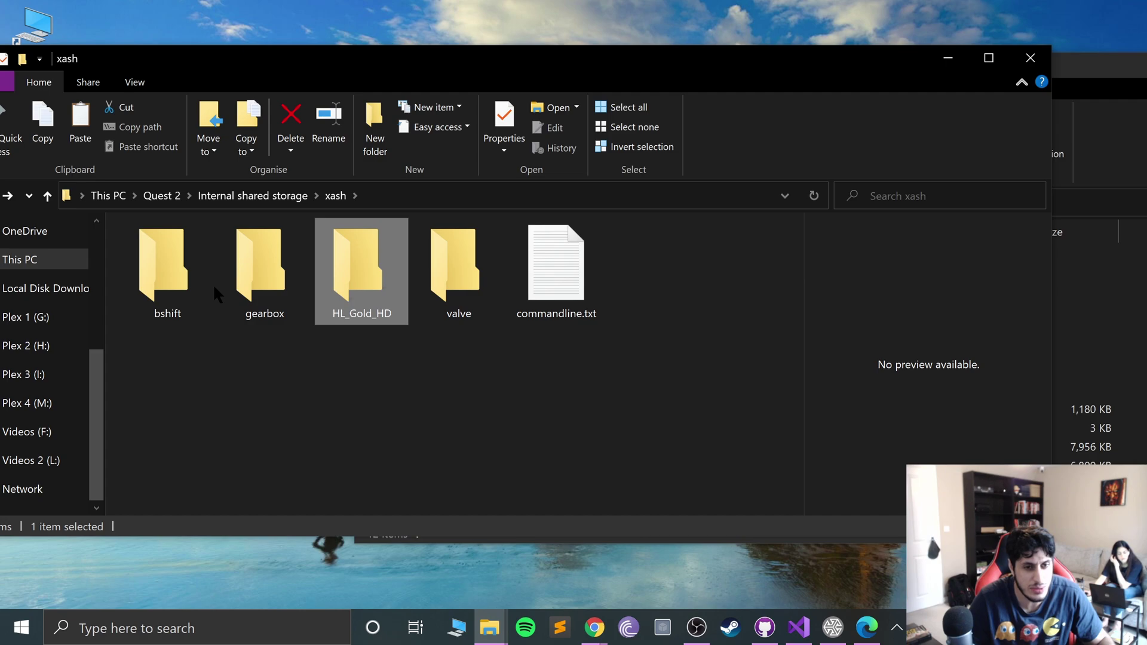
{"action": "key", "text": "Left"}
{"action": "key", "text": "Return"}
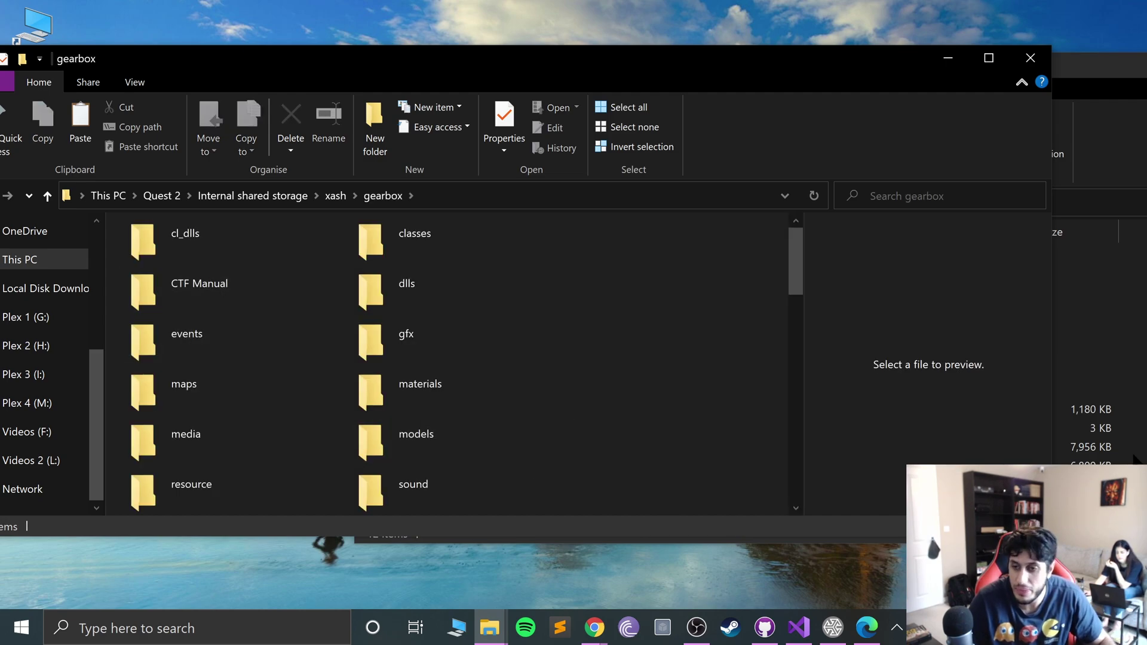
- Select every HL_Gold_HD item except the models folder
{"action": "left_click", "coordinate": [1137, 459]}
{"action": "key", "text": "alt+Up"}
{"action": "key", "text": "Return"}
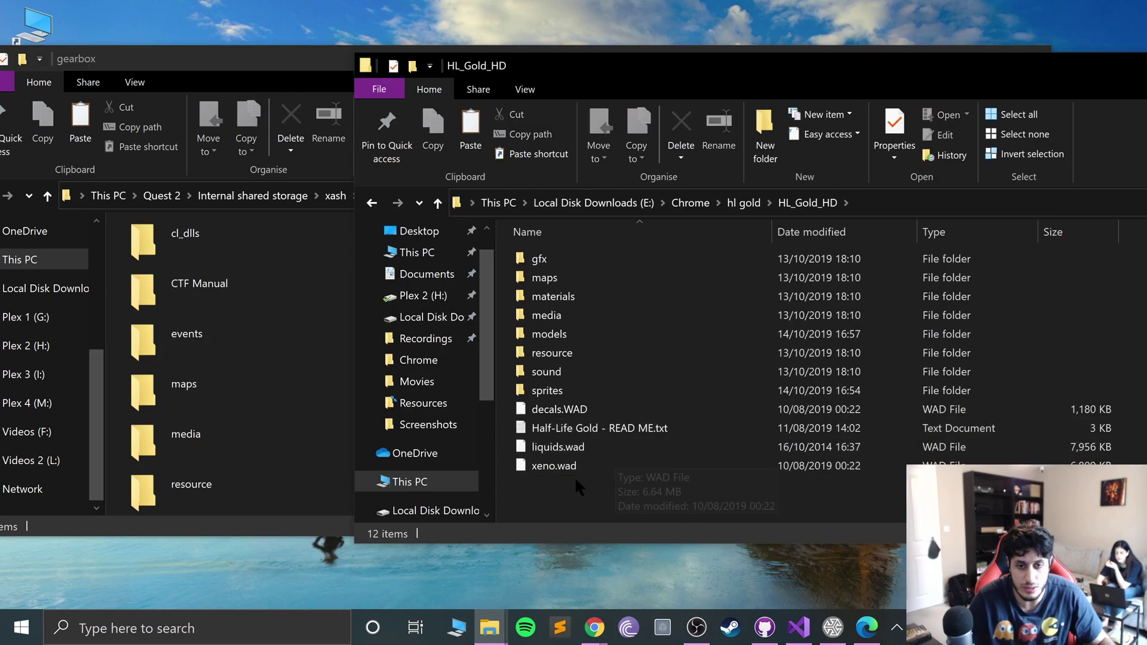
{"action": "left_click", "coordinate": [576, 472]}
{"action": "key", "text": "ctrl+a"}
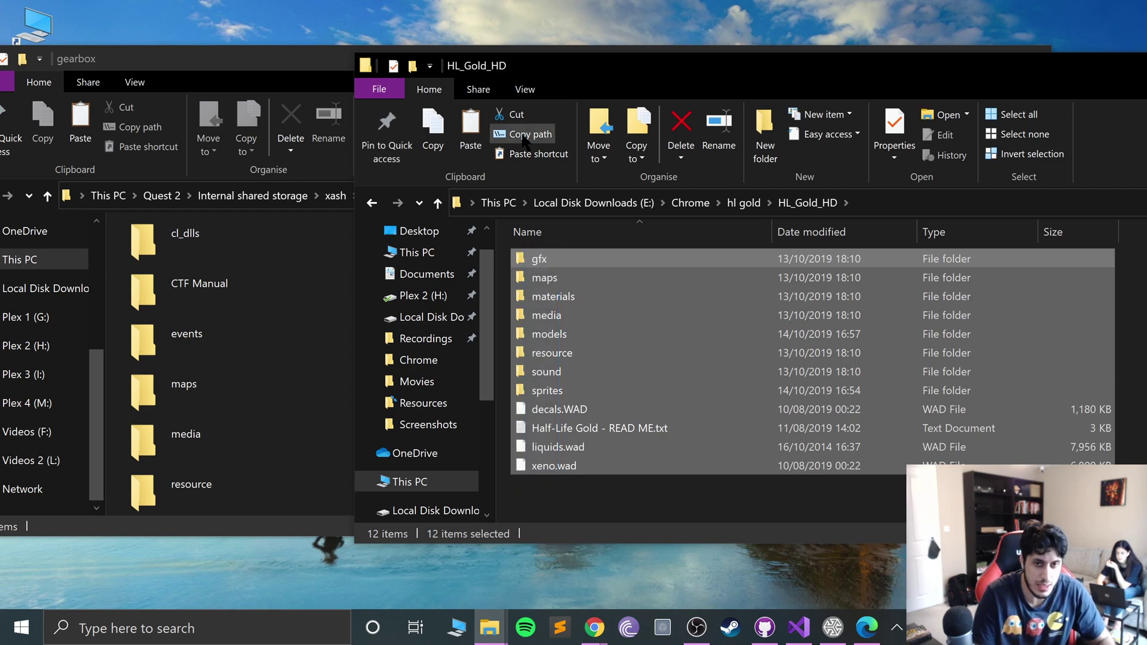
{"action": "left_click", "coordinate": [541, 336], "text": "ctrl"}
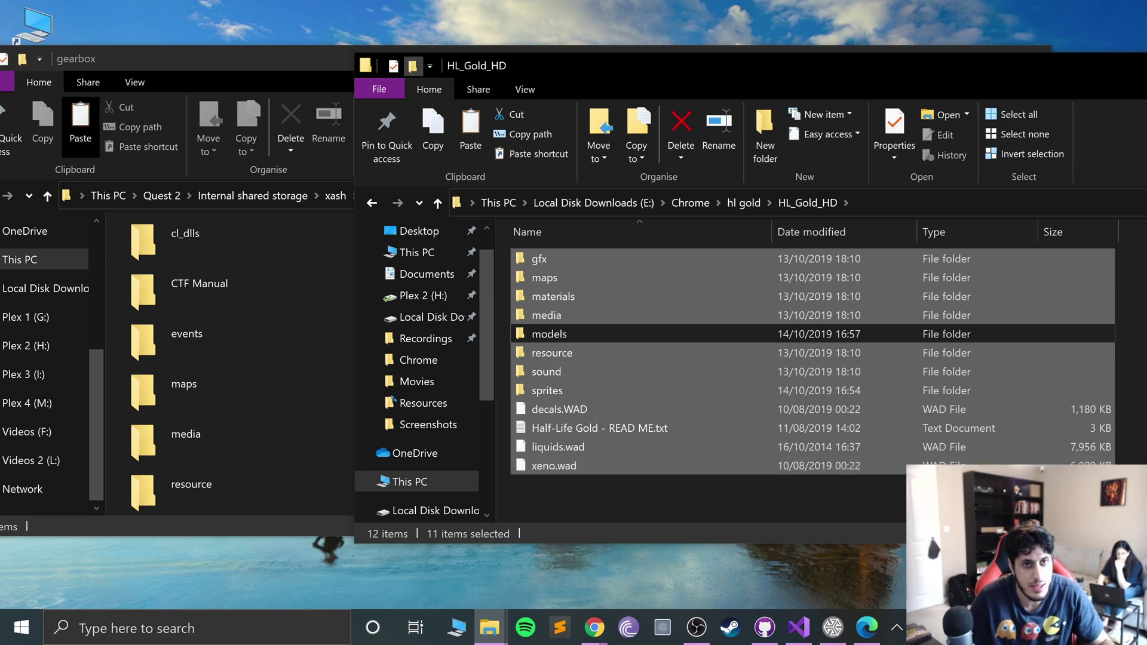
- Compare the two windows, then close both HL_Gold_HD and gearbox windows
{"action": "key", "text": "alt+Tab"}
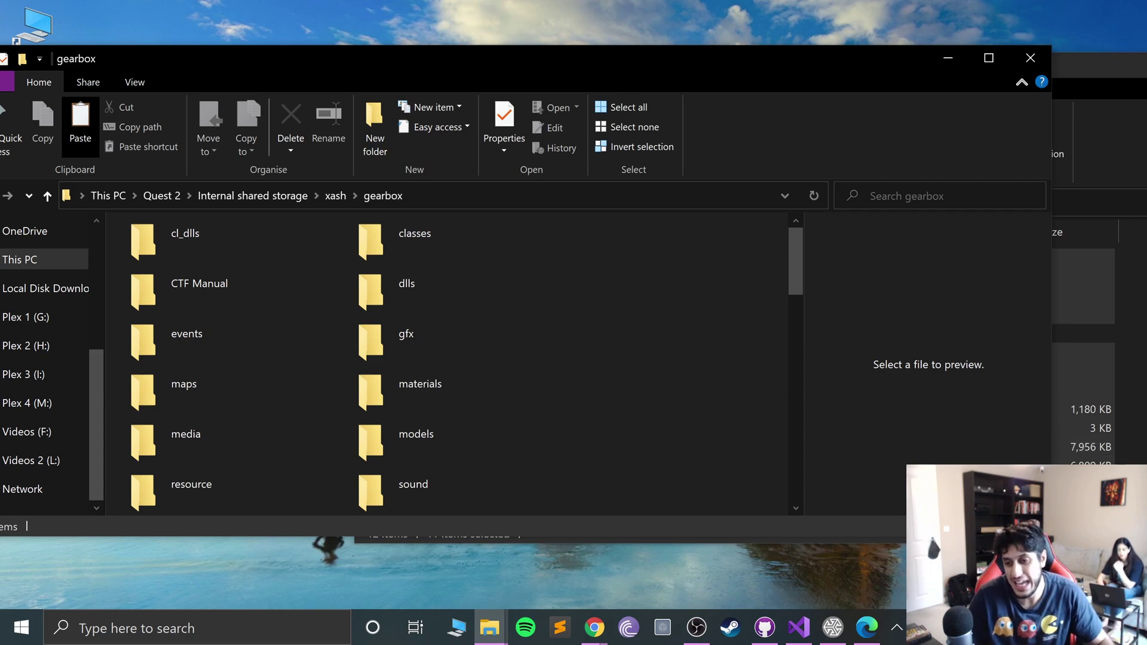
{"action": "key", "text": "alt+Tab"}
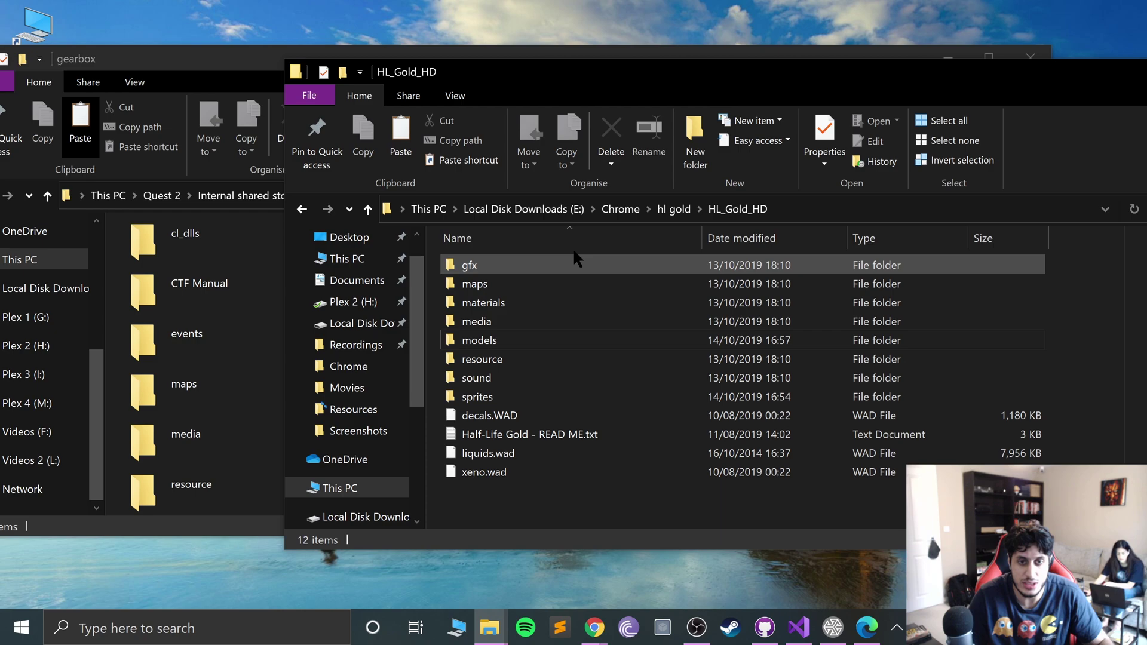
{"action": "left_click_drag", "start_coordinate": [598, 72], "coordinate": [336, 64]}
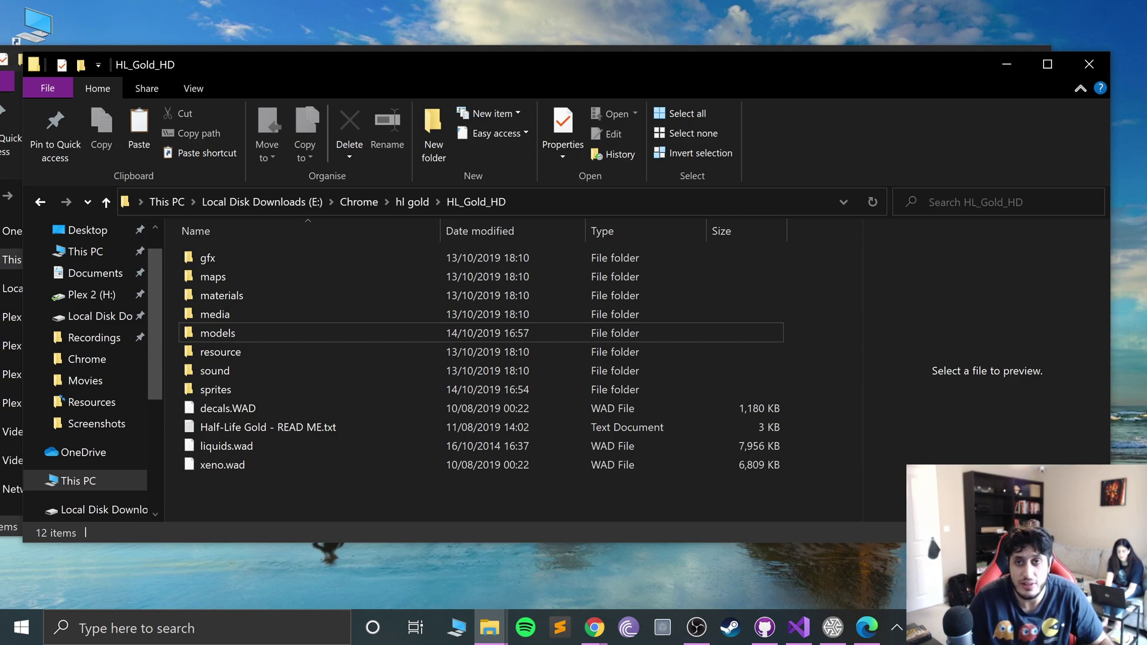
{"action": "mouse_move", "coordinate": [807, 64]}
{"action": "left_mouse_down"}
{"action": "mouse_move", "coordinate": [807, 397]}
{"action": "mouse_move", "coordinate": [815, 81]}
{"action": "left_mouse_up"}
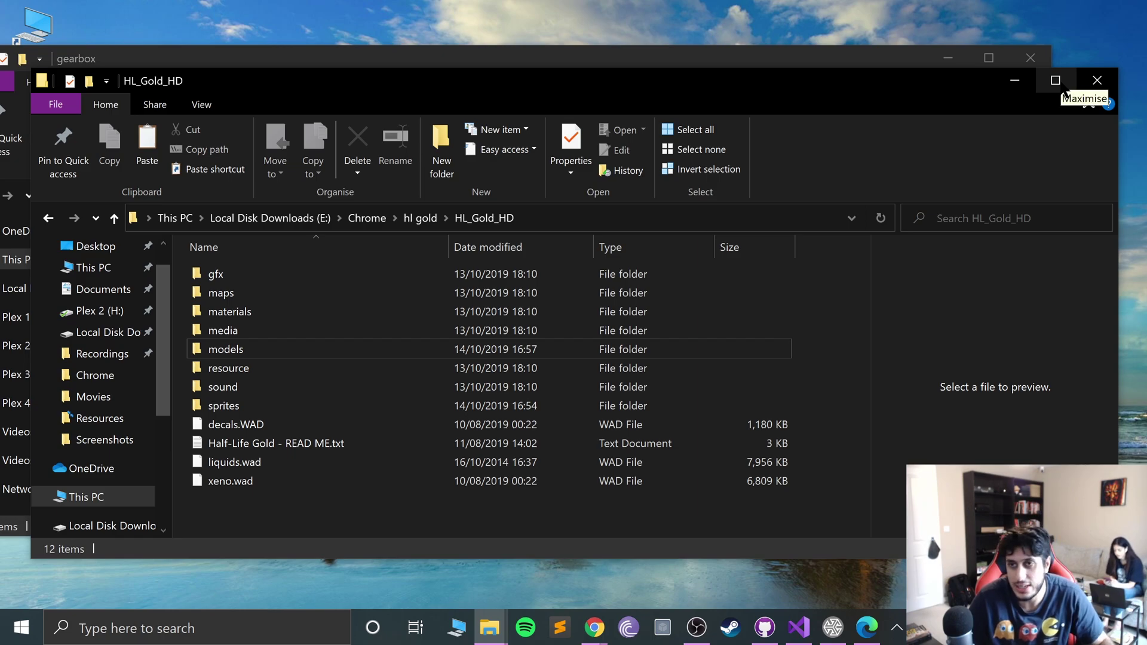
{"action": "left_click", "coordinate": [1094, 83]}
{"action": "left_click", "coordinate": [1030, 58]}
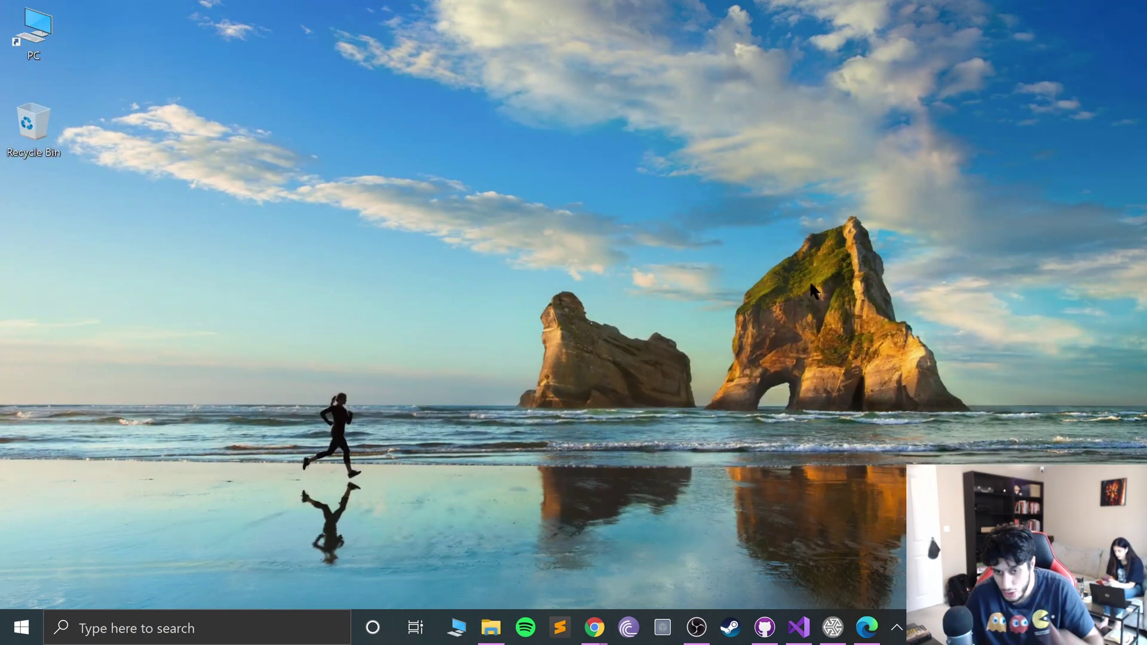
- Open commandline.txt from the Quest 2's xash folder and highlight its 'gearbox' game value
{"action": "double_click", "coordinate": [15, 38]}
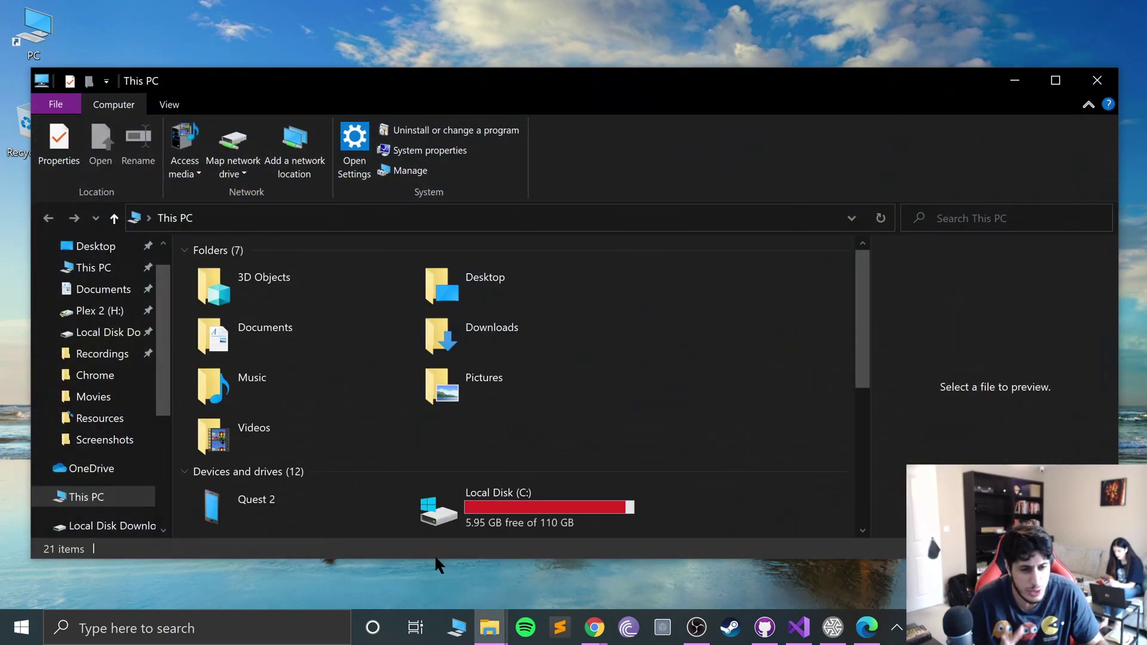
{"action": "double_click", "coordinate": [274, 514]}
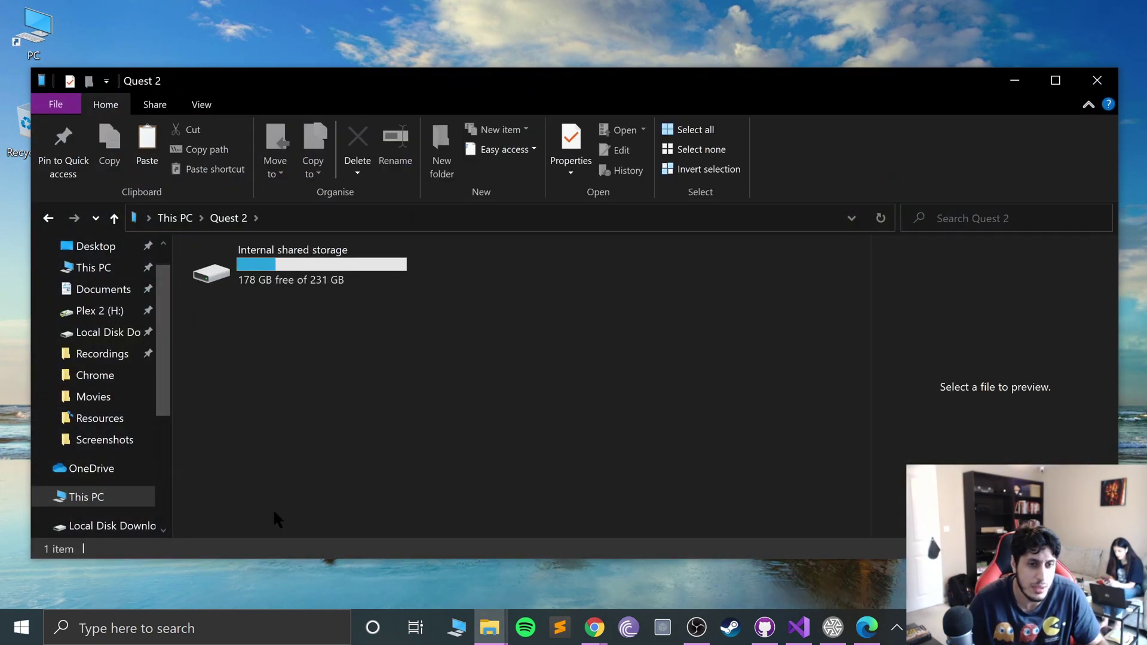
{"action": "double_click", "coordinate": [274, 476]}
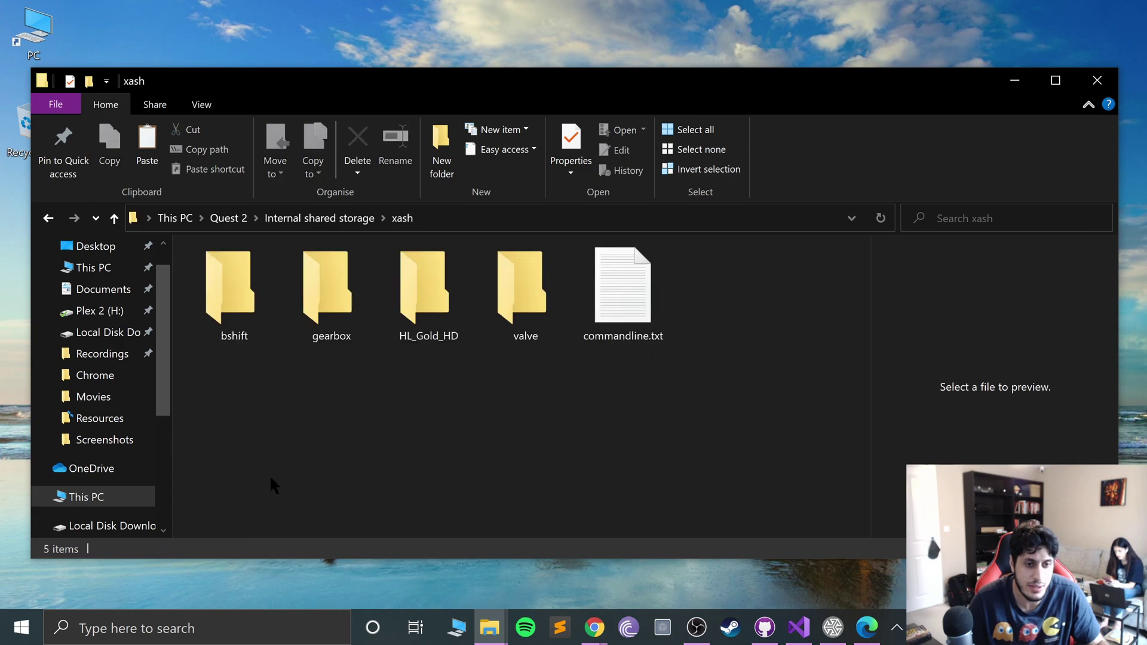
{"action": "key", "text": "Right"}
{"action": "key", "text": "Right"}
{"action": "key", "text": "Right"}
{"action": "key", "text": "Right"}
{"action": "key", "text": "Right"}
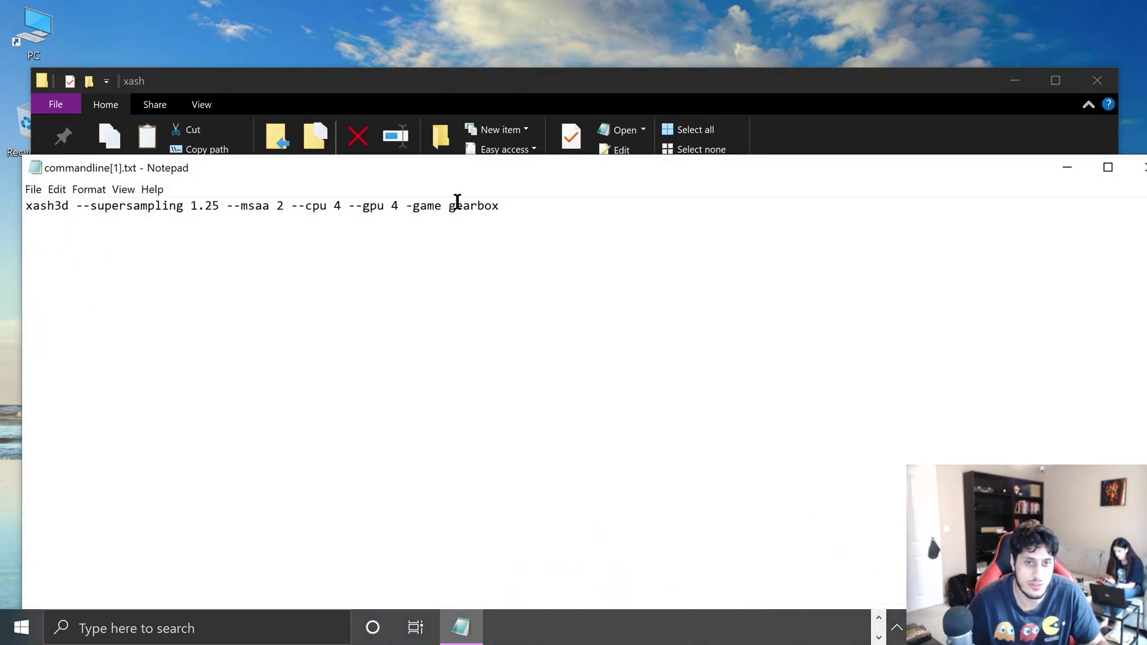
{"action": "double_click", "coordinate": [457, 203]}
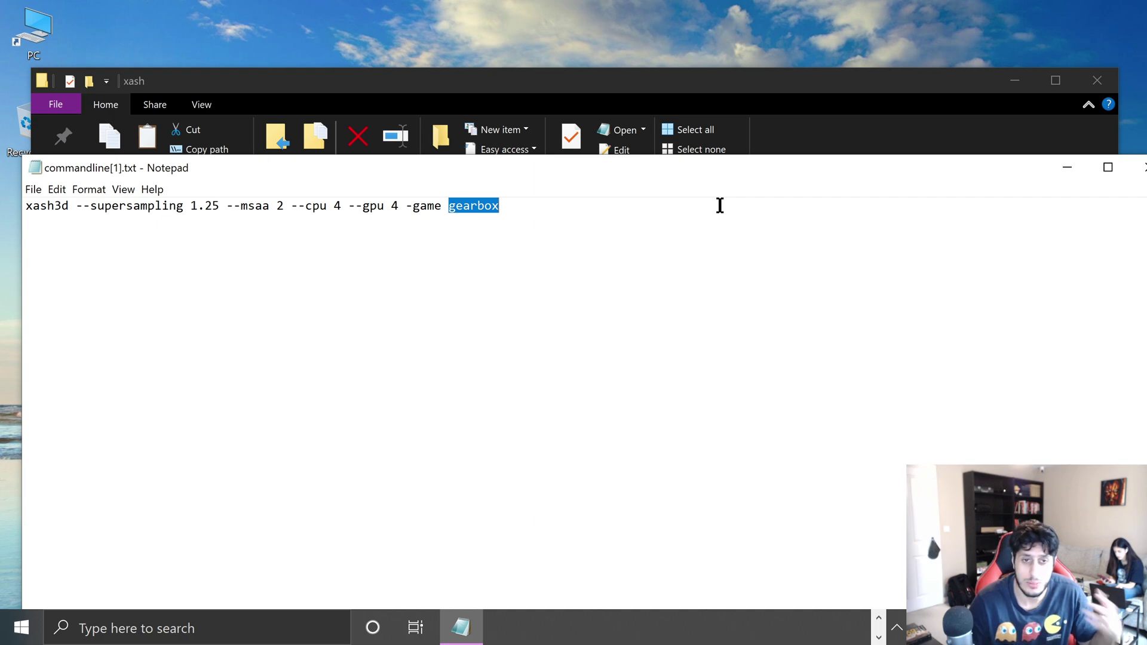
- Point out the '-game gearbox' option in commandline.txt by selecting it
{"action": "left_click", "coordinate": [526, 222]}
{"action": "double_click", "coordinate": [472, 206]}
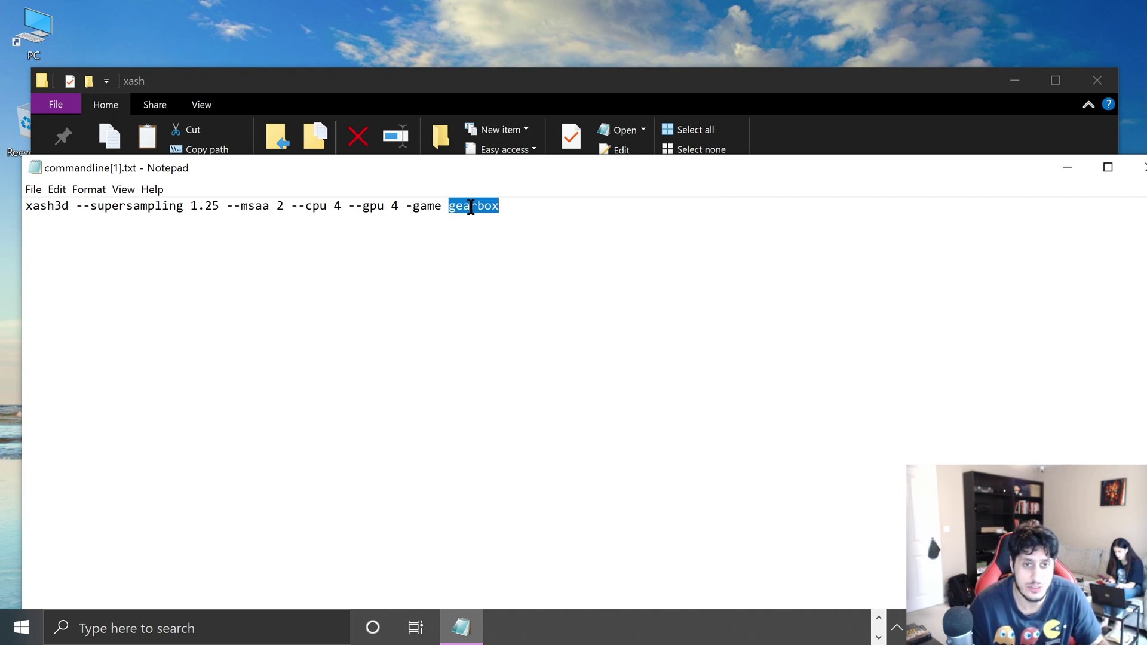
{"action": "left_click", "coordinate": [505, 206]}
{"action": "left_click_drag", "start_coordinate": [471, 206], "coordinate": [402, 207]}
{"action": "left_click", "coordinate": [444, 232]}
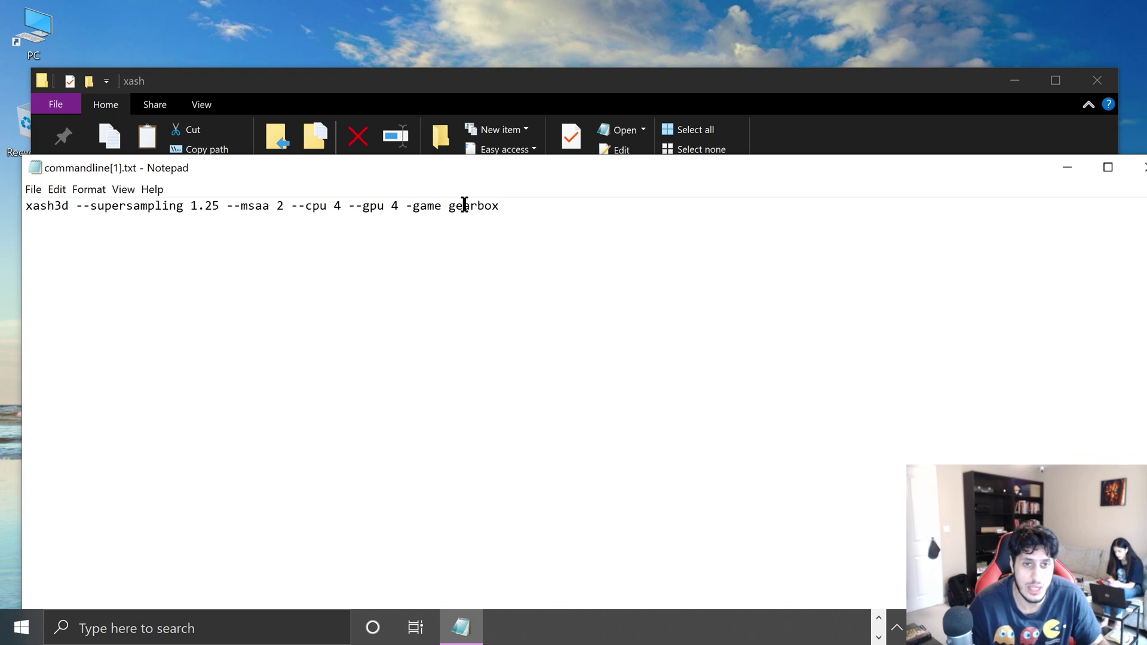
{"action": "double_click", "coordinate": [464, 206]}
- Close commandline.txt without changes, returning to the xash folder
{"action": "left_click", "coordinate": [465, 81]}
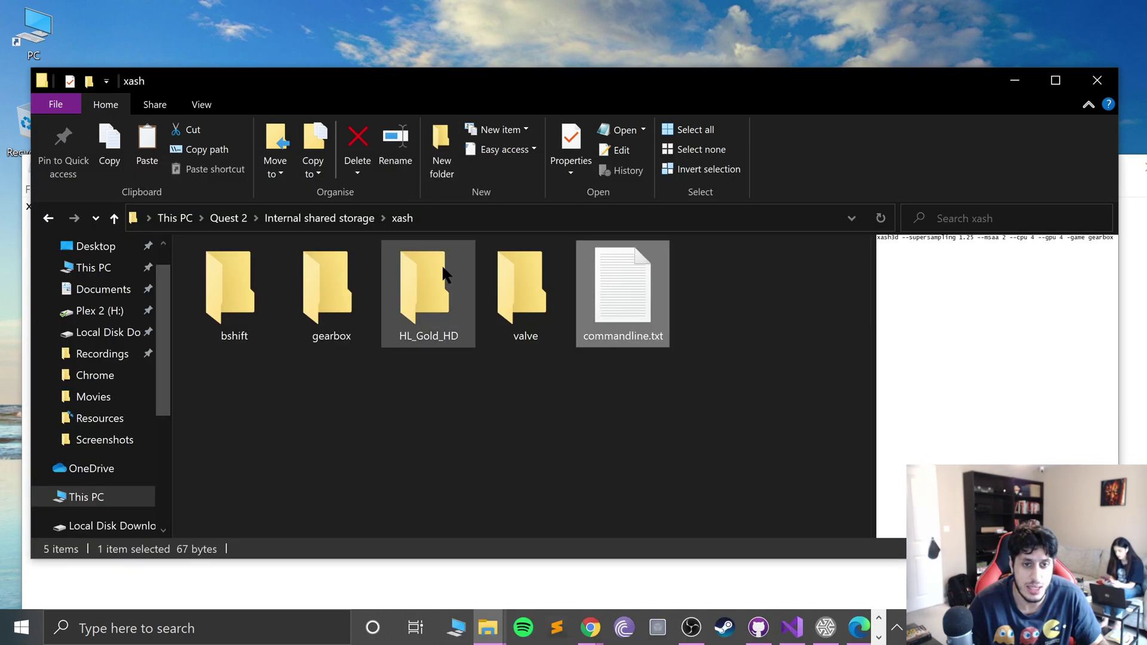
{"action": "left_click", "coordinate": [535, 586]}
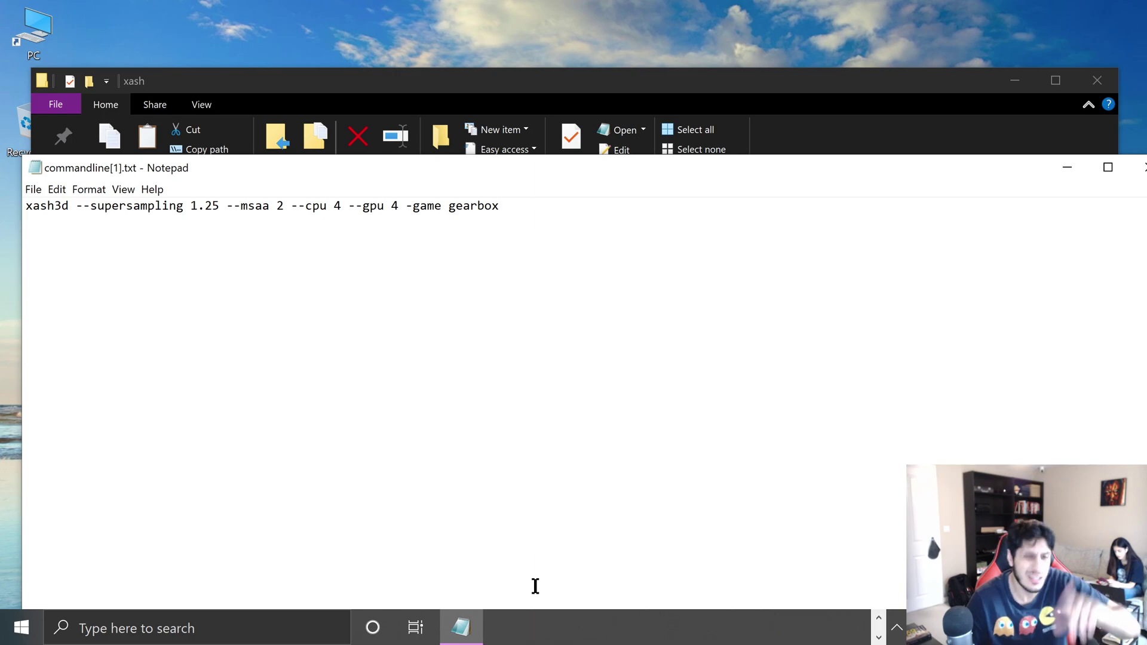
{"action": "left_click", "coordinate": [1138, 167]}
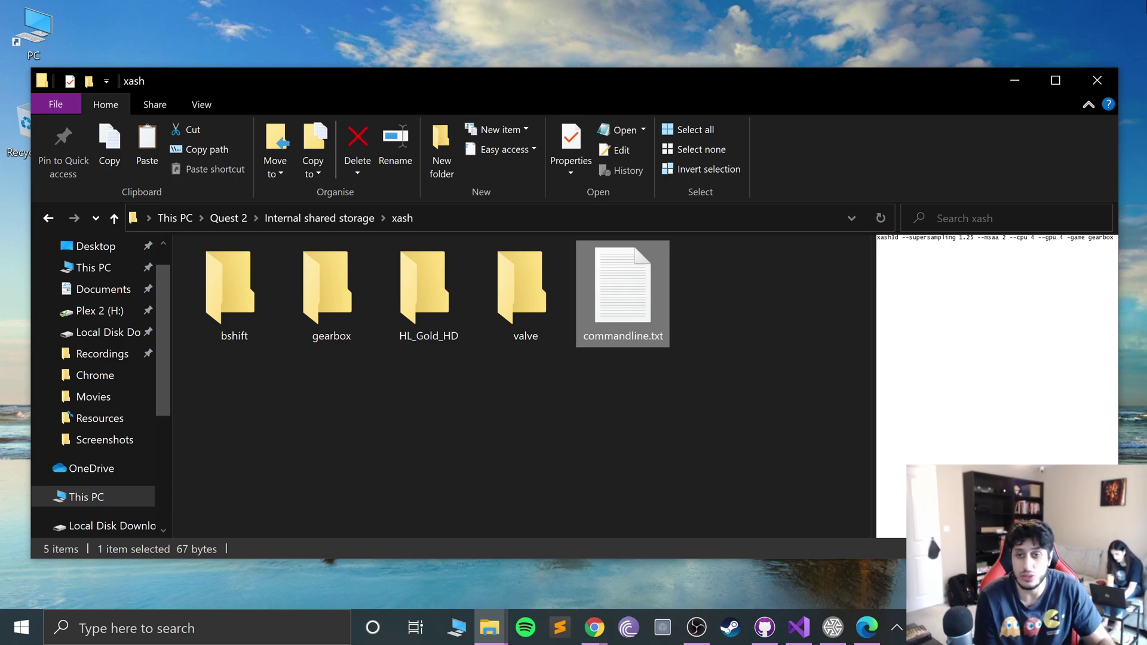
- Close the xash folder window, check the oculus.com casting page, then return to SideQuest
{"action": "left_click", "coordinate": [1097, 81]}
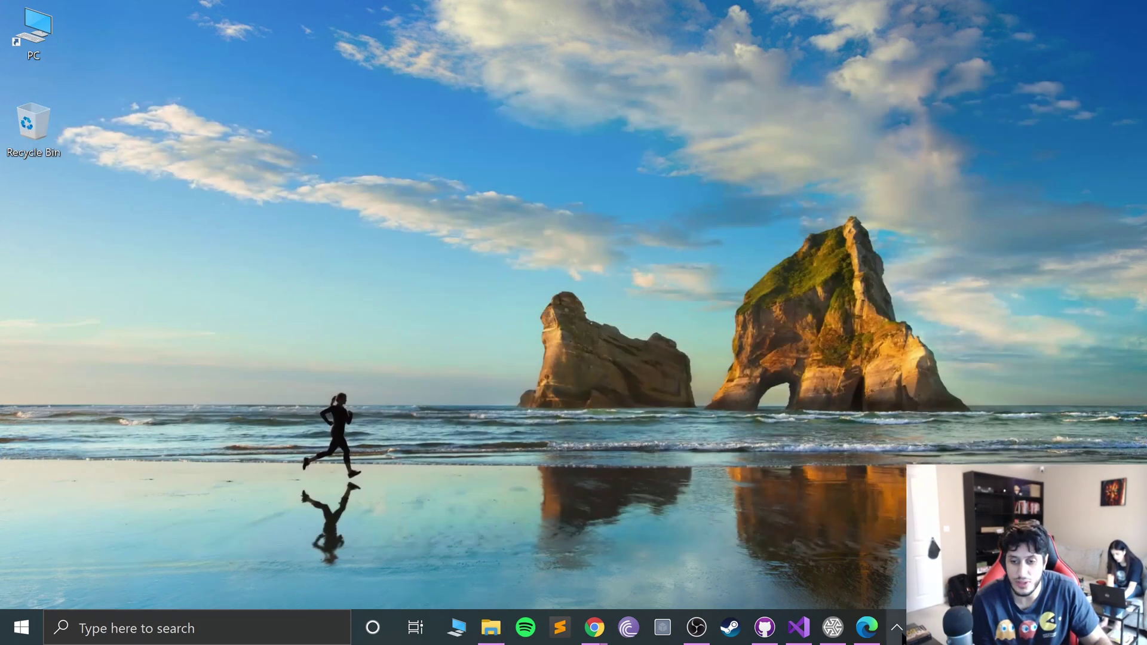
{"action": "left_click", "coordinate": [866, 628]}
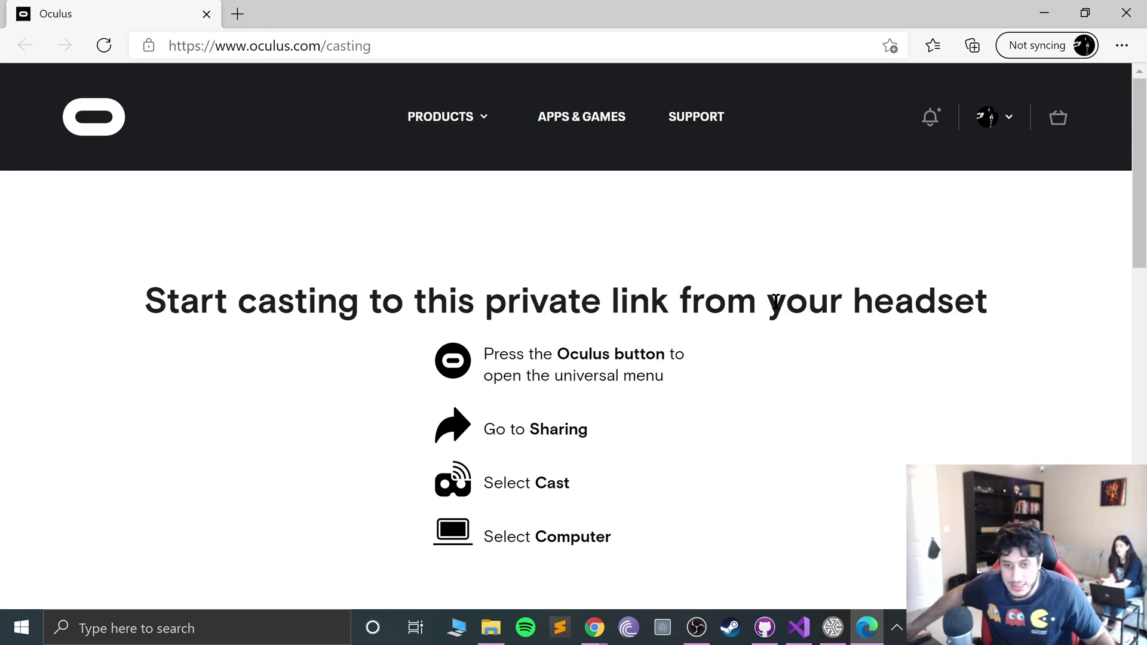
{"action": "left_click", "coordinate": [833, 627]}
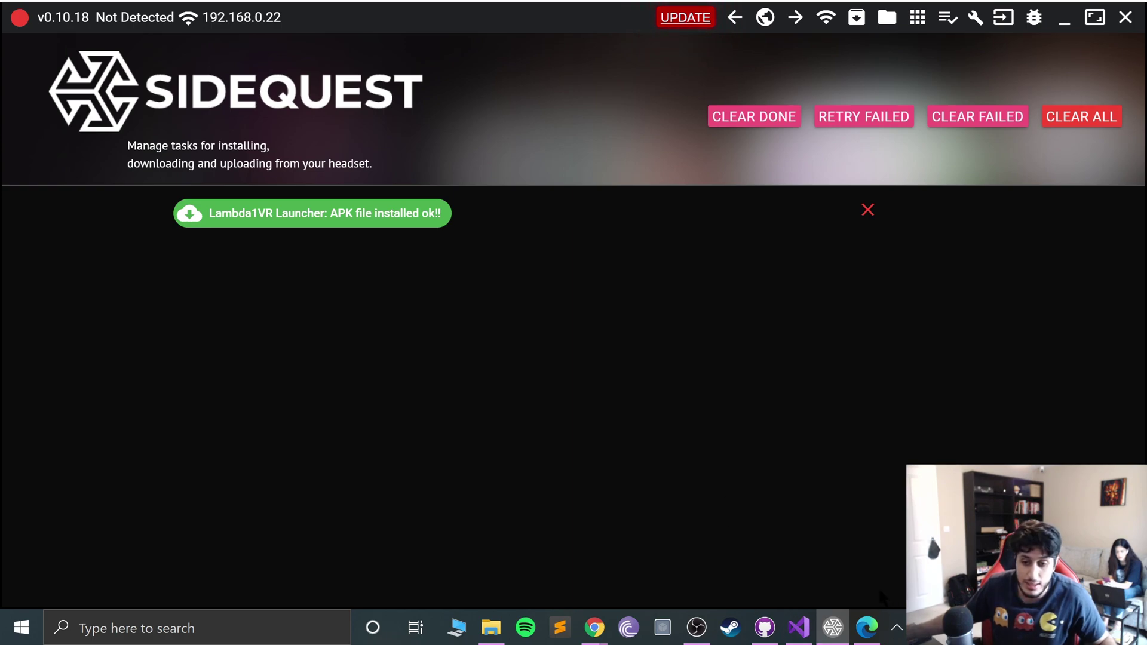
- Return to the oculus.com/casting page in Edge
{"action": "left_click", "coordinate": [867, 627]}
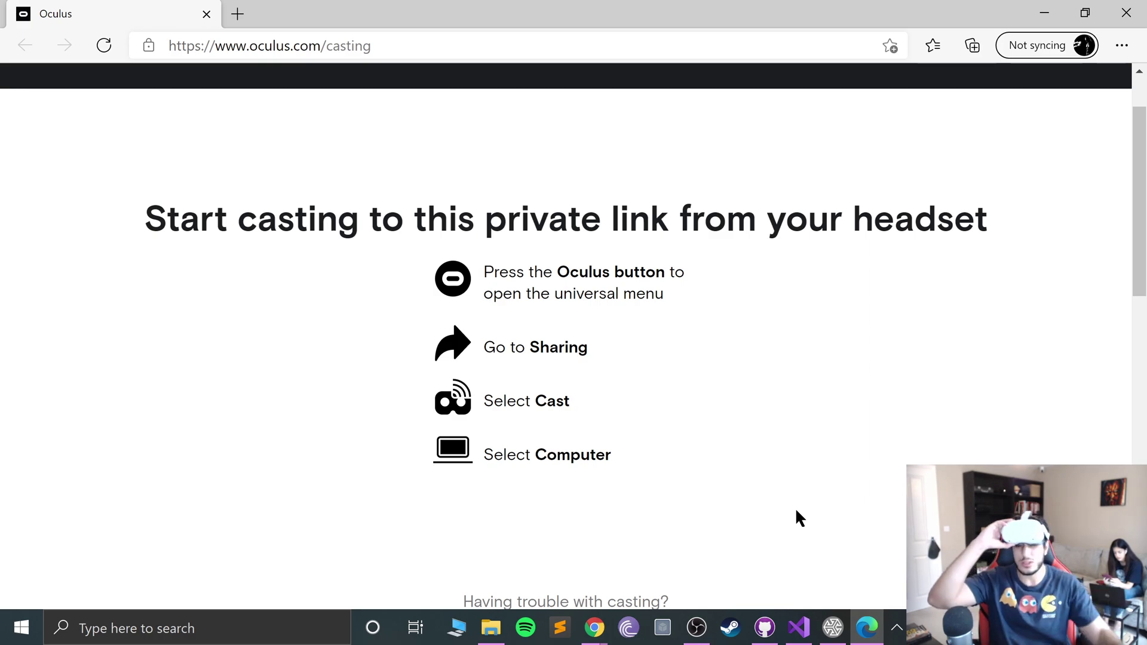
- Scroll the casting page and cast the Quest 2 view to the computer
{"action": "scroll", "coordinate": [798, 478], "scroll_direction": "down", "scroll_amount": 1}
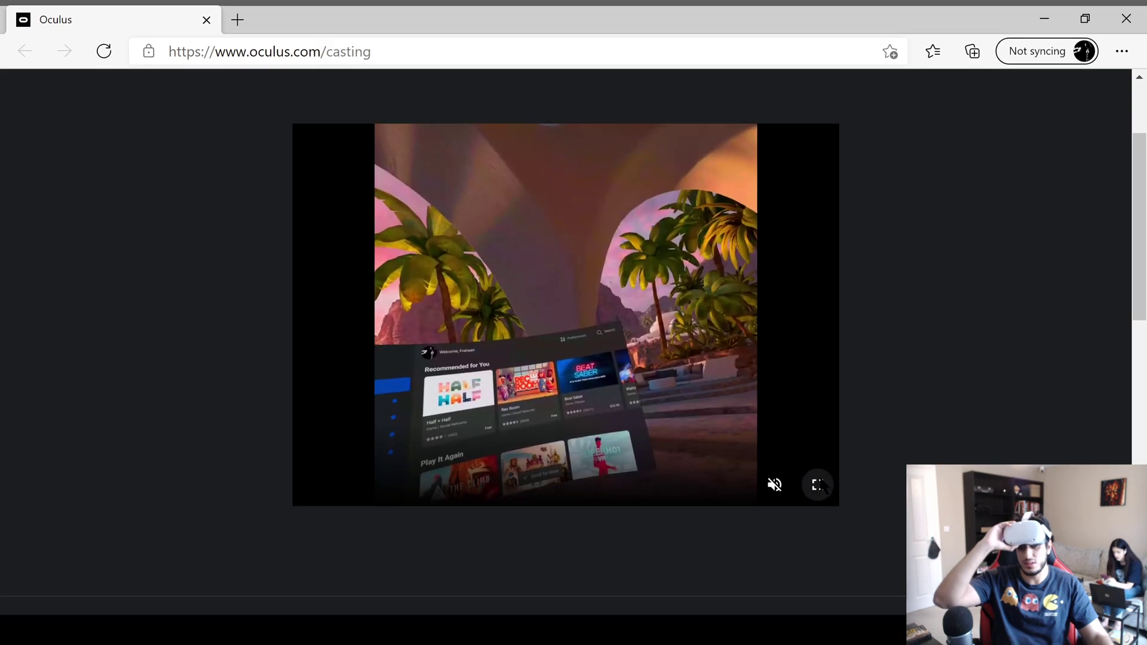
- Make the Quest 2 cast stream full screen, showing the Lambda1VR Launcher
{"action": "left_click", "coordinate": [819, 480]}
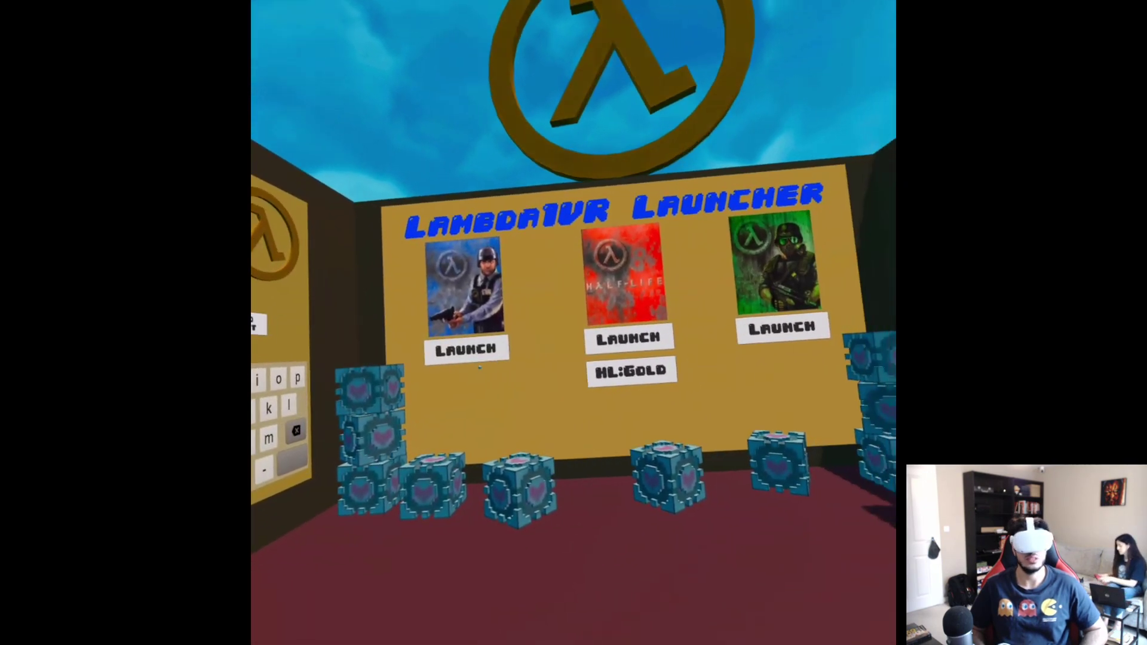
- Launch Blue Shift, play through the opening tram ride, then bring up its menu
{"action": "left_click", "coordinate": [513, 353]}
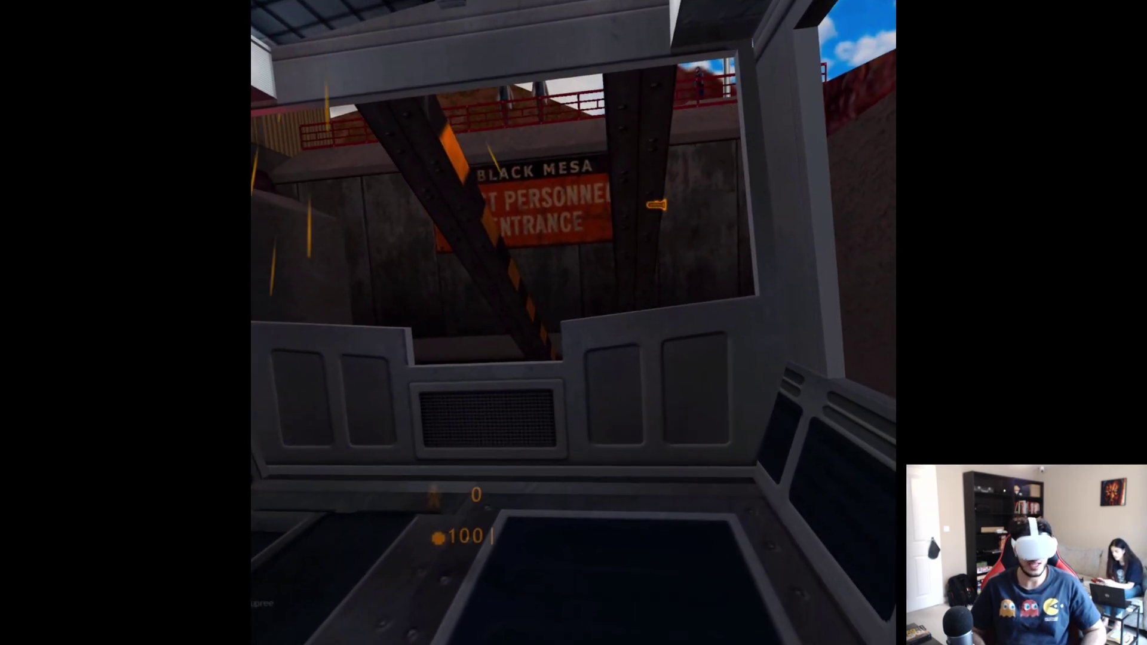
{"action": "key", "text": "Escape"}
- Quit Blue Shift, start a new Medium Opposing Force game, then open its menu
{"action": "left_click", "coordinate": [448, 375]}
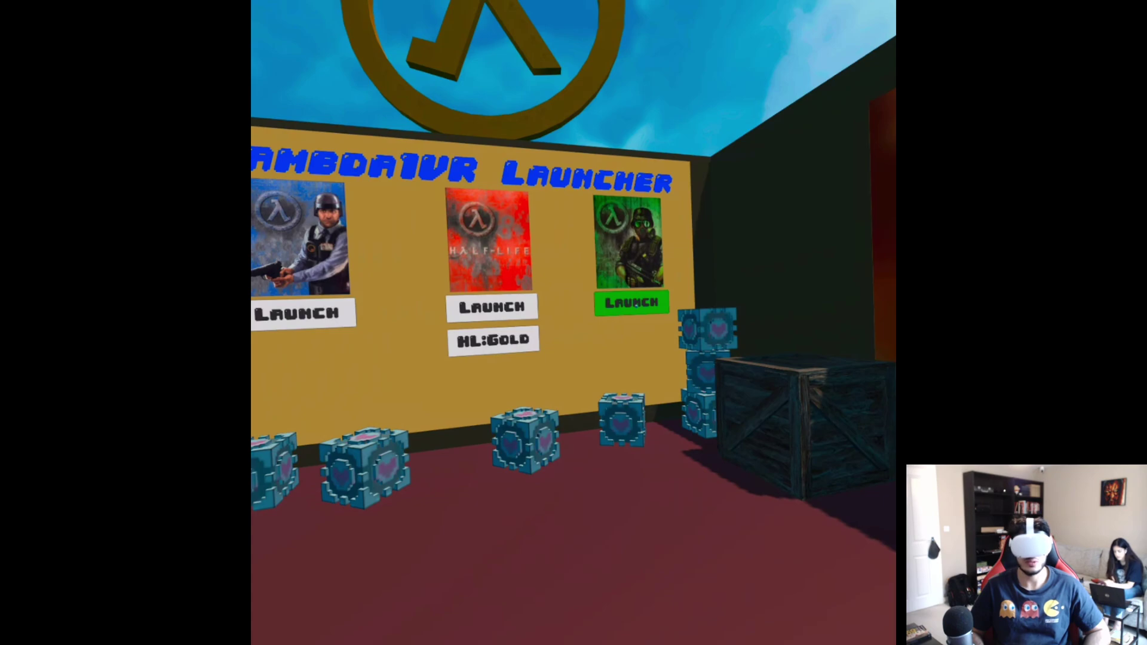
{"action": "left_click", "coordinate": [633, 303]}
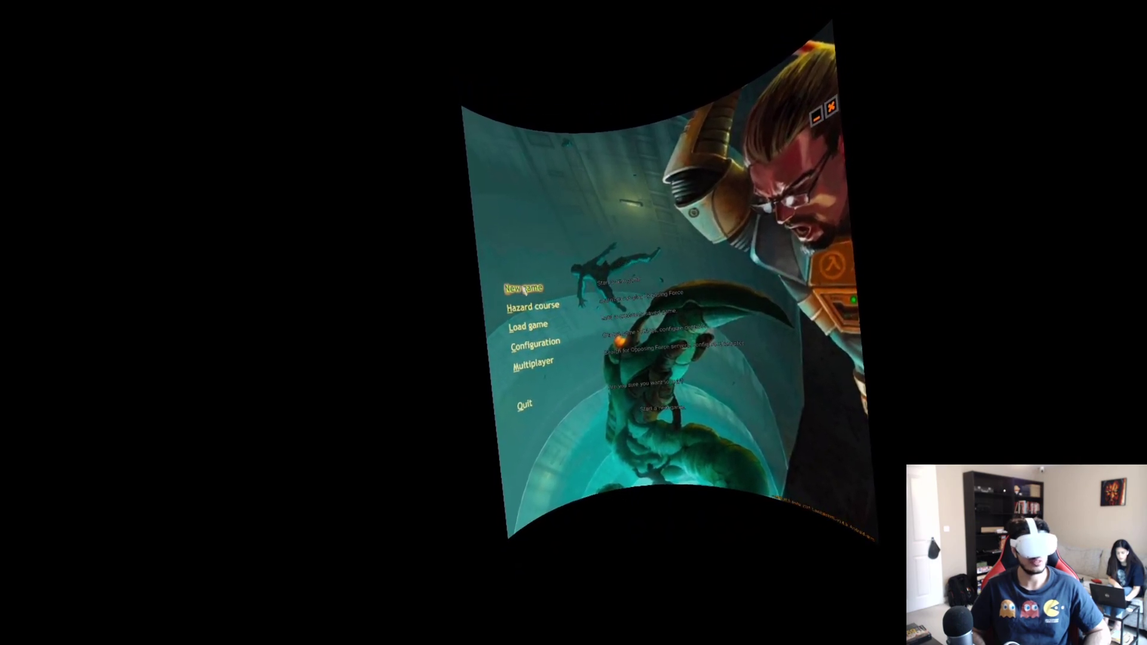
{"action": "left_click", "coordinate": [523, 290]}
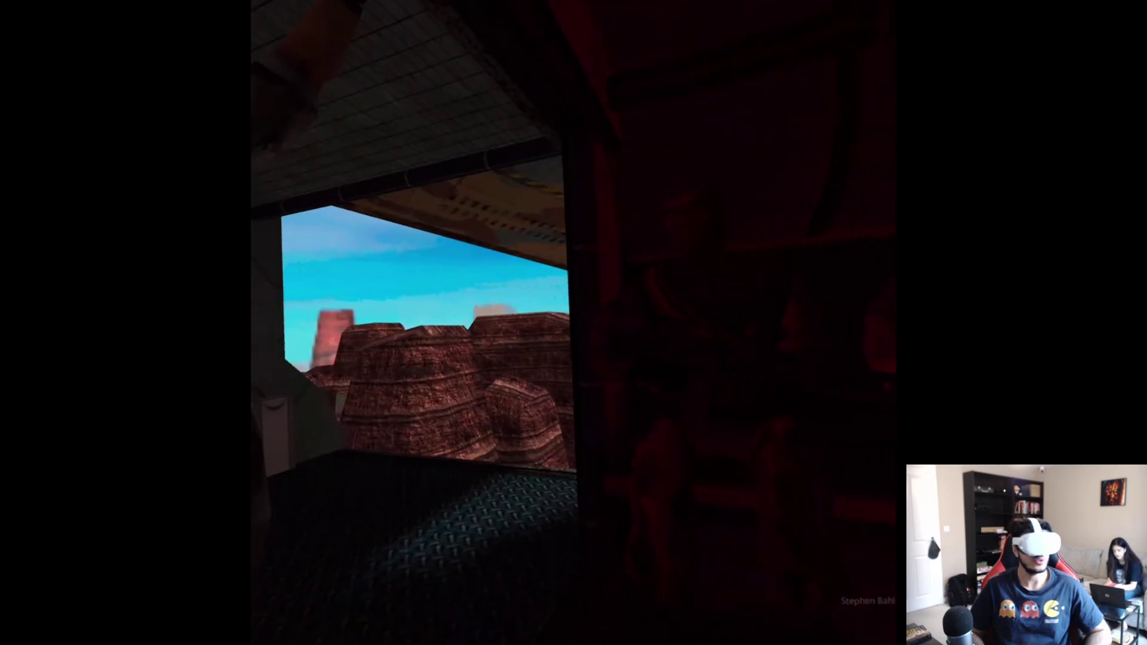
{"action": "key", "text": "Escape"}
- Confirm quitting Opposing Force and choose App info on the 'Lambda1VR keeps stopping' crash
{"action": "left_click", "coordinate": [544, 359]}
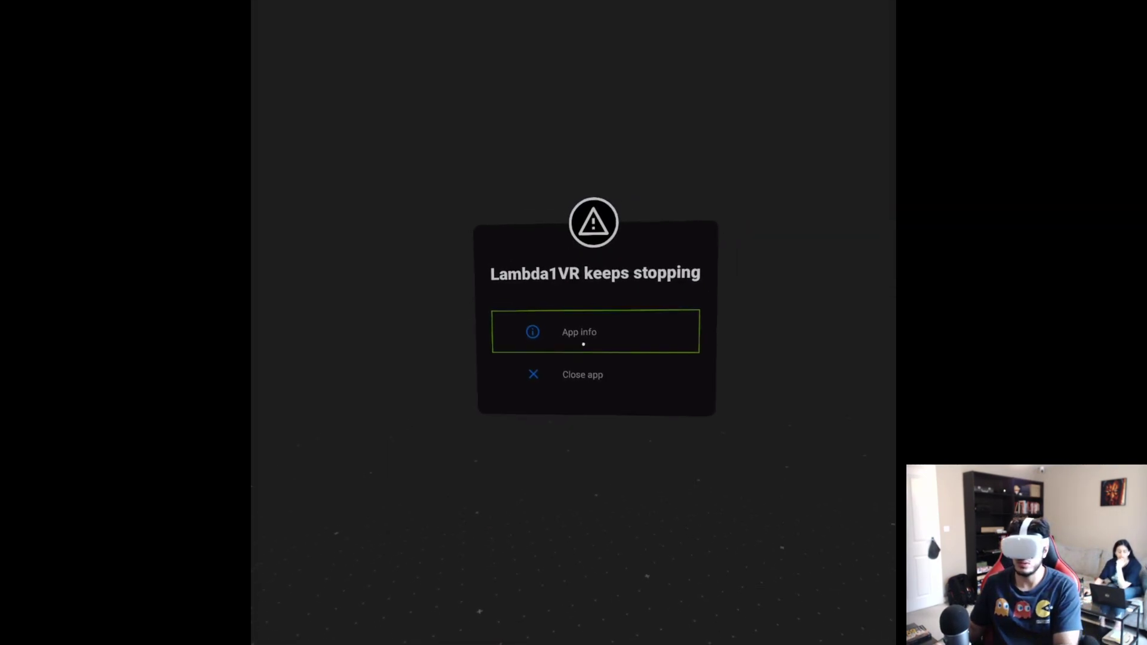
{"action": "left_click", "coordinate": [583, 345]}
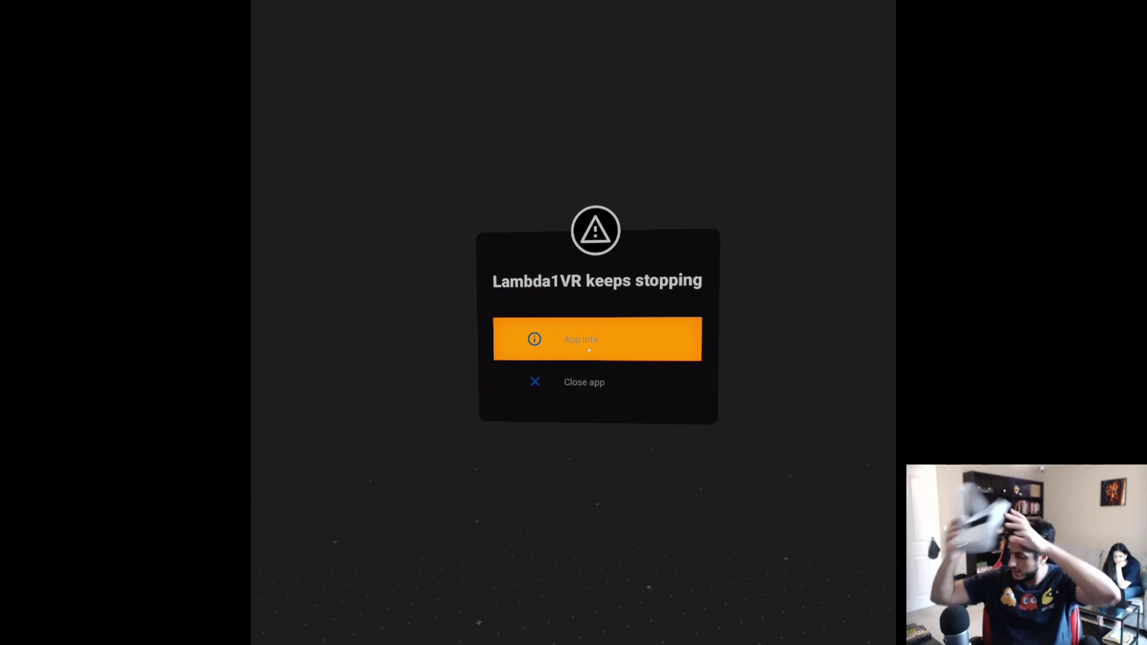
- Exit the full-screen stream and minimize Edge to bring back SideQuest's tasks page
{"action": "key", "text": "Escape"}
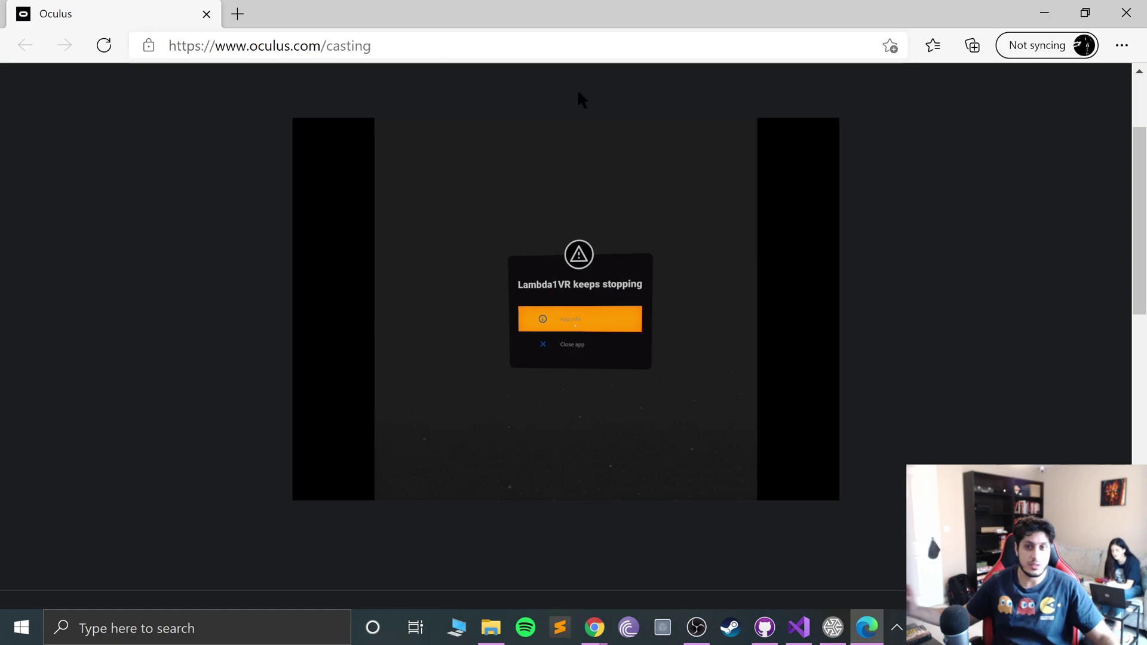
{"action": "left_click", "coordinate": [1045, 12]}
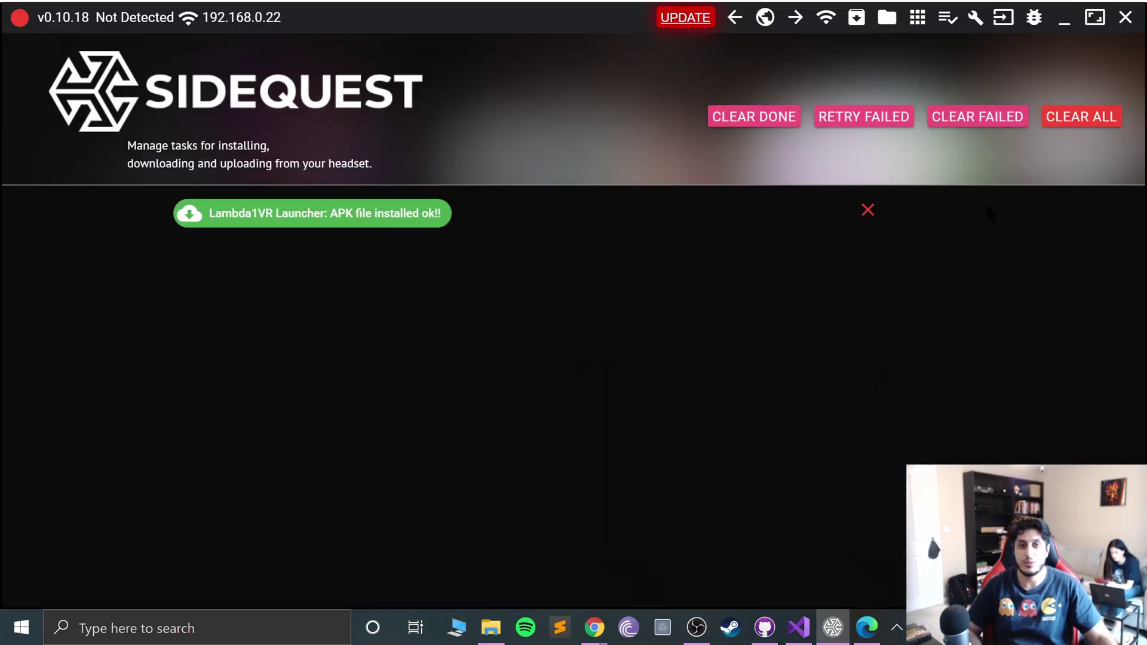